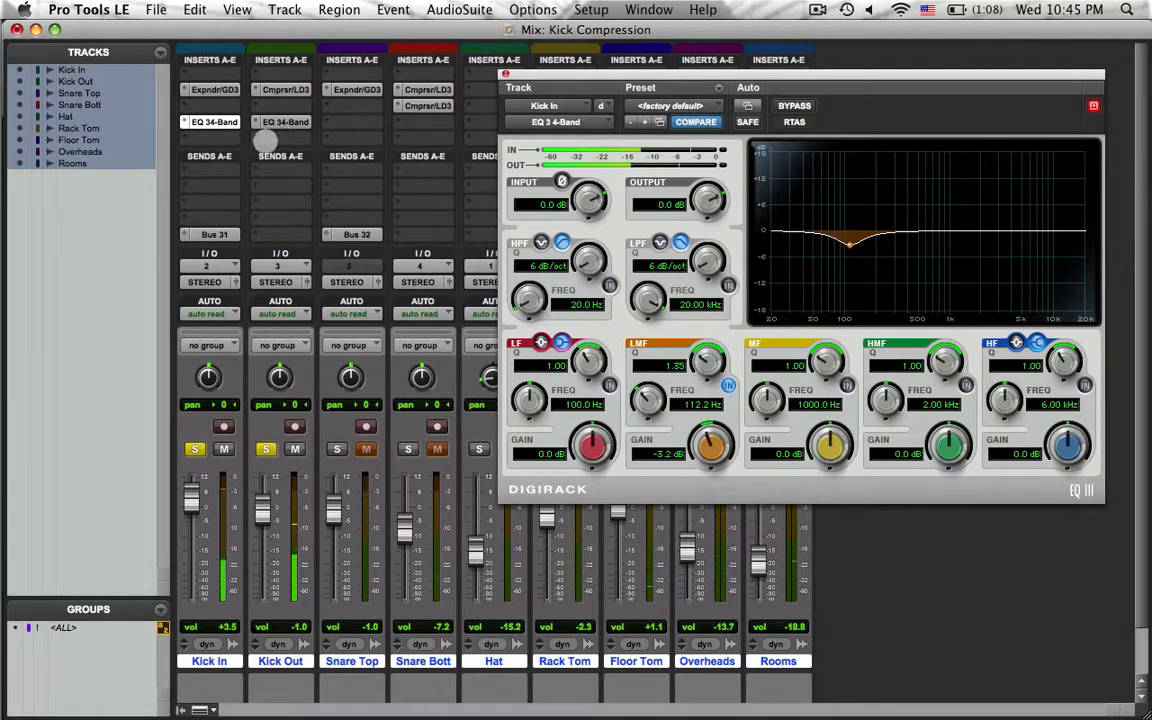
# Step: Insert the mono Expander/Gate Dyn 3 plug-in on the Kick Out track, between its compressor and EQ
pyautogui.click(257, 105)
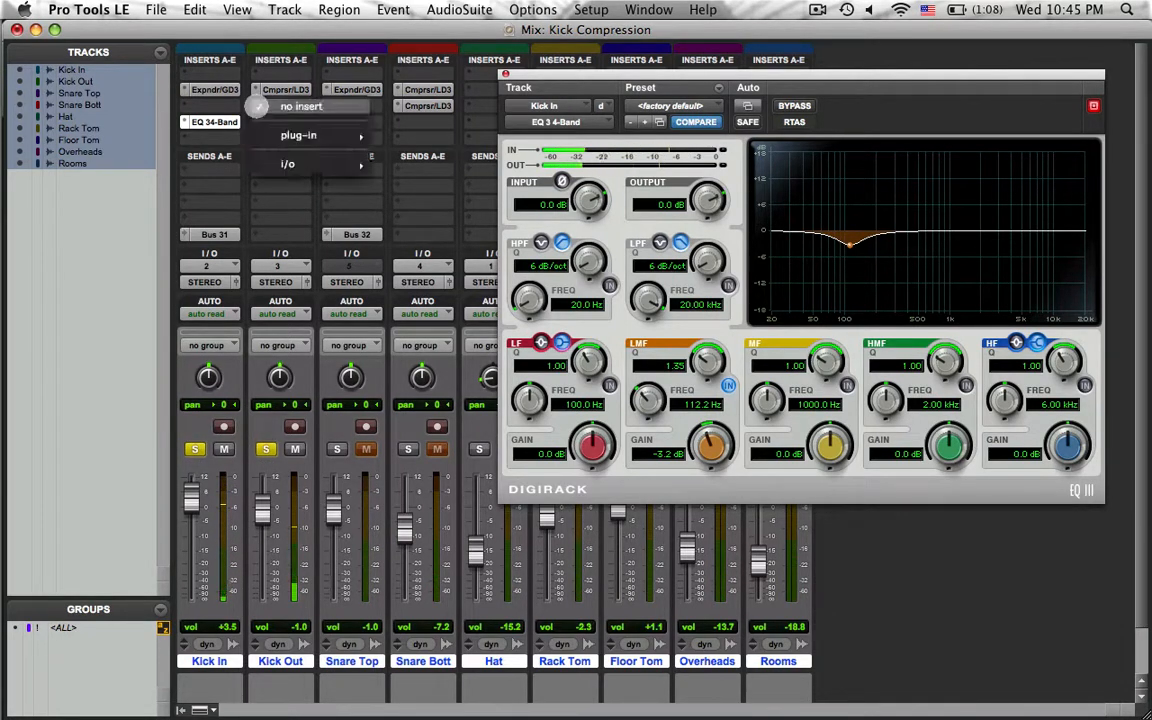
pyautogui.moveTo(264, 133)
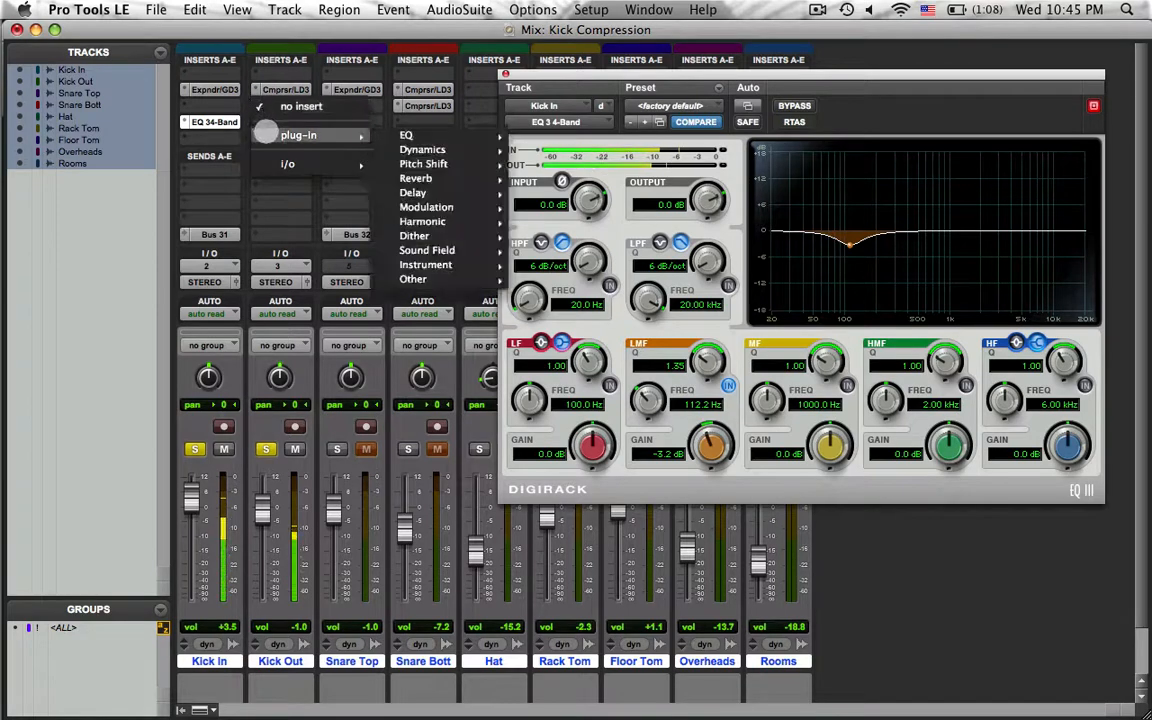
pyautogui.moveTo(420, 148)
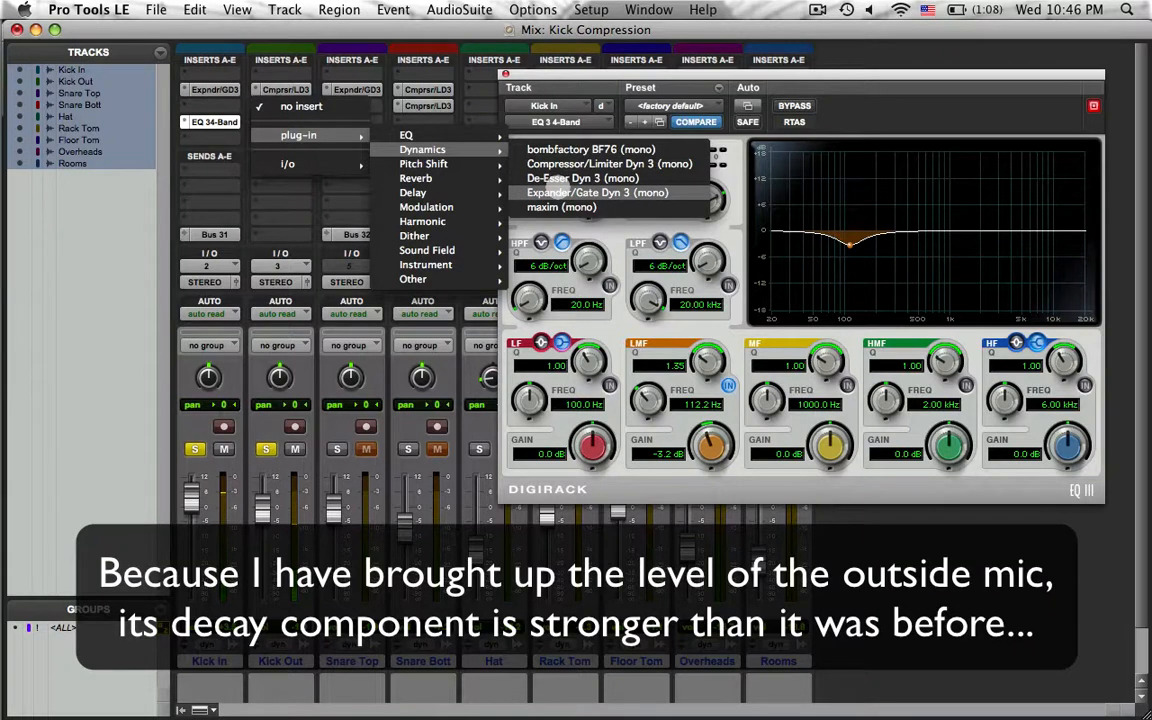
pyautogui.click(597, 192)
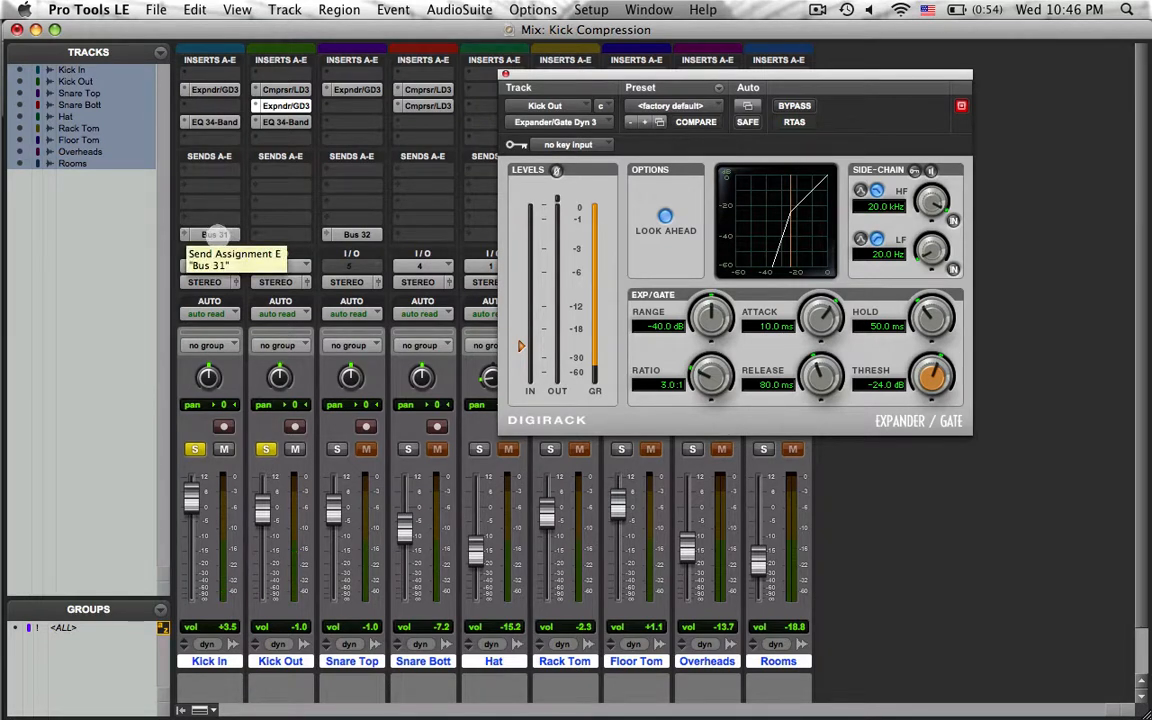
# Step: Check the Kick In send on Bus 31, and key the Kick Out gate from Bus 31 with the external side-chain enabled
pyautogui.click(214, 234)
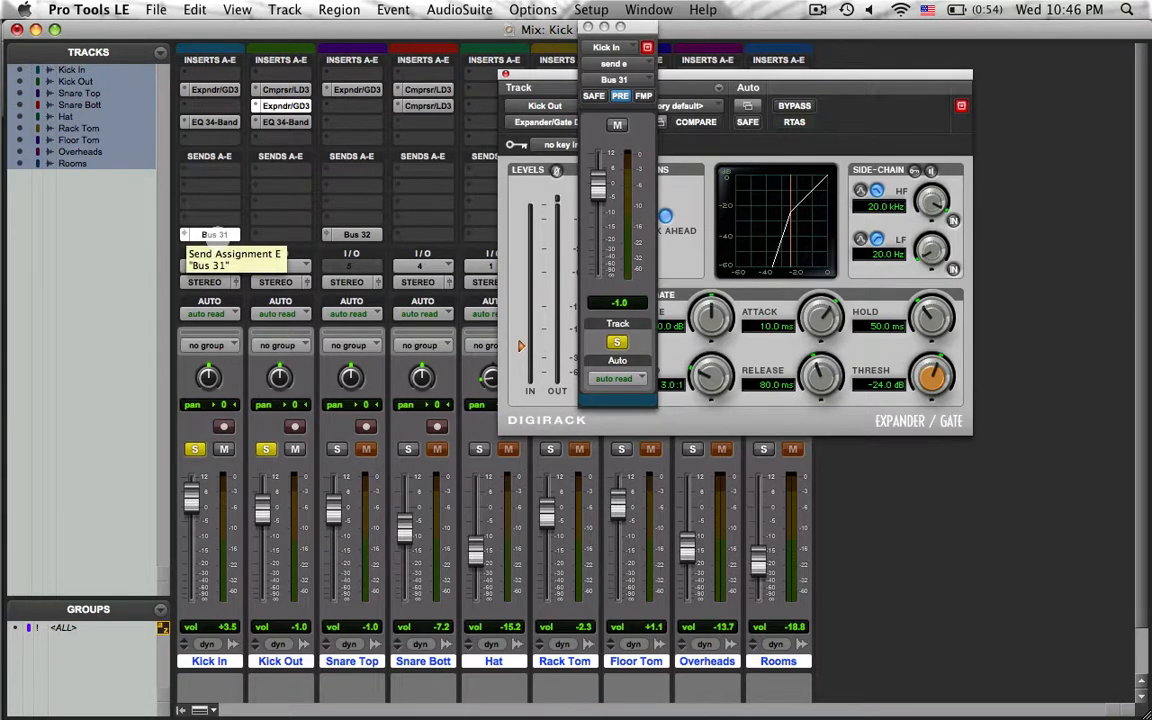
pyautogui.click(214, 234)
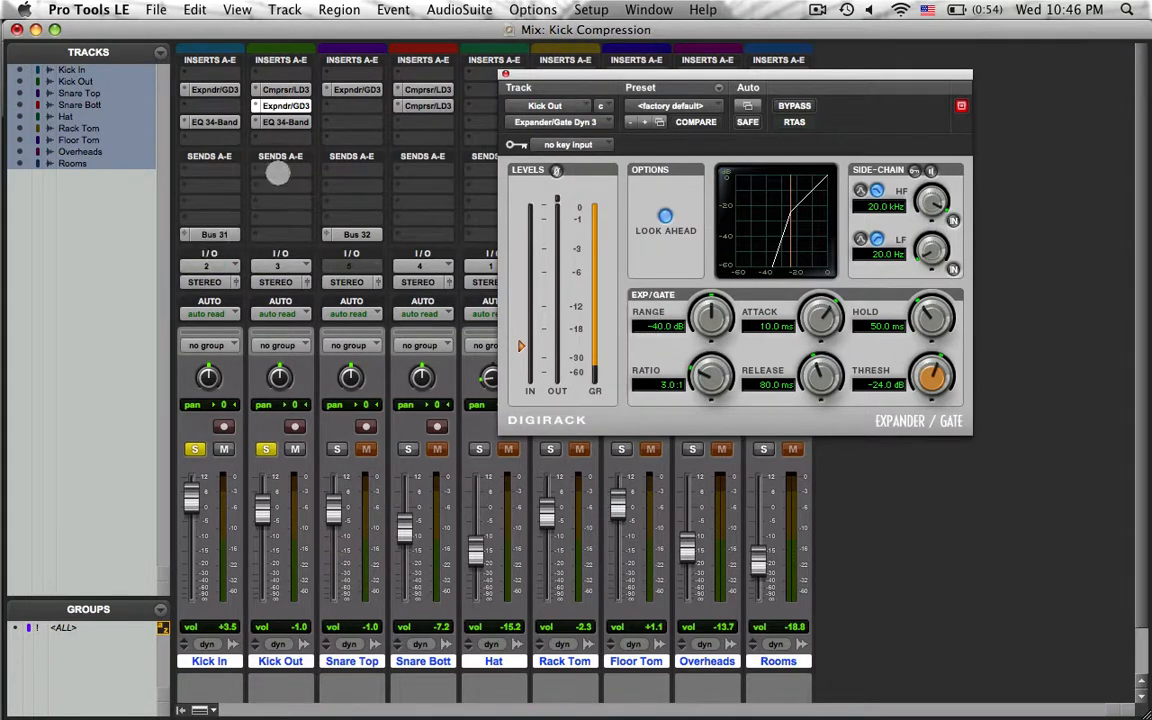
pyautogui.click(549, 144)
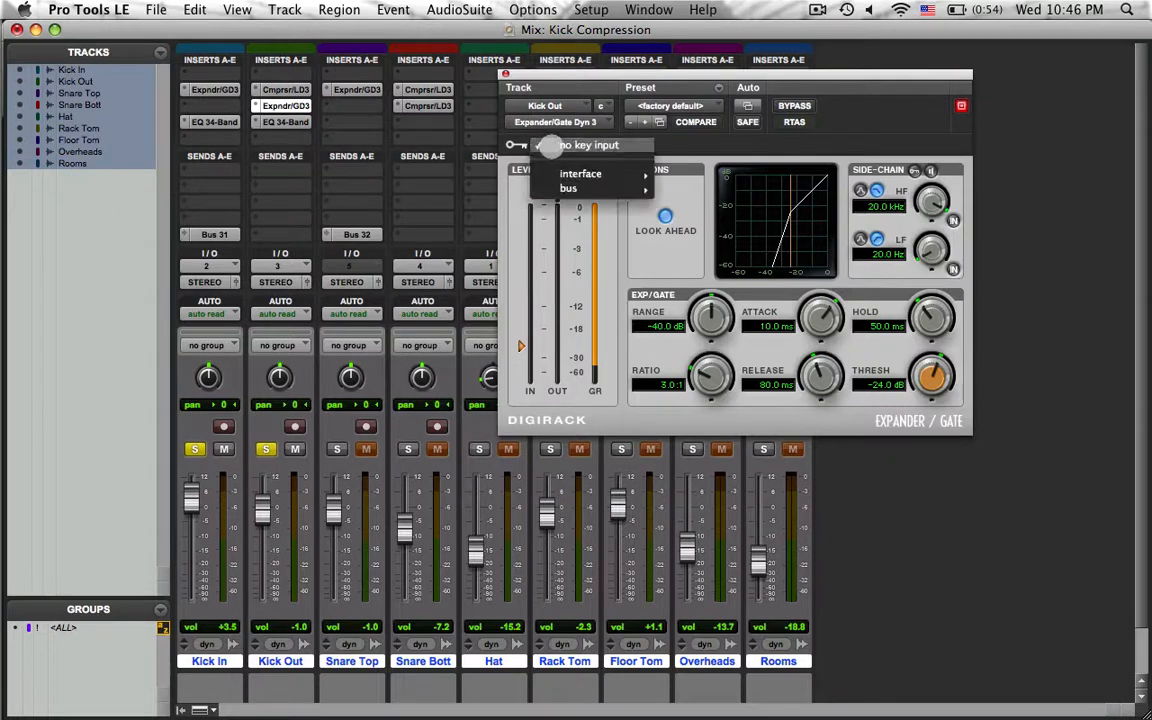
pyautogui.moveTo(590, 188)
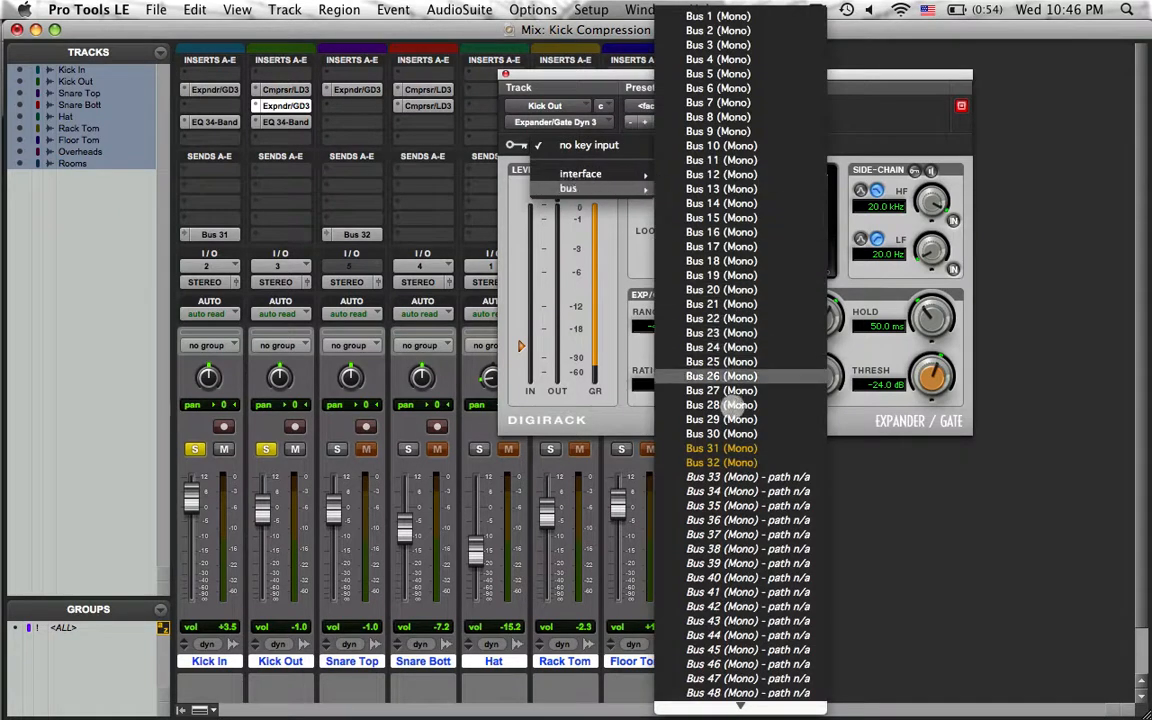
pyautogui.click(741, 447)
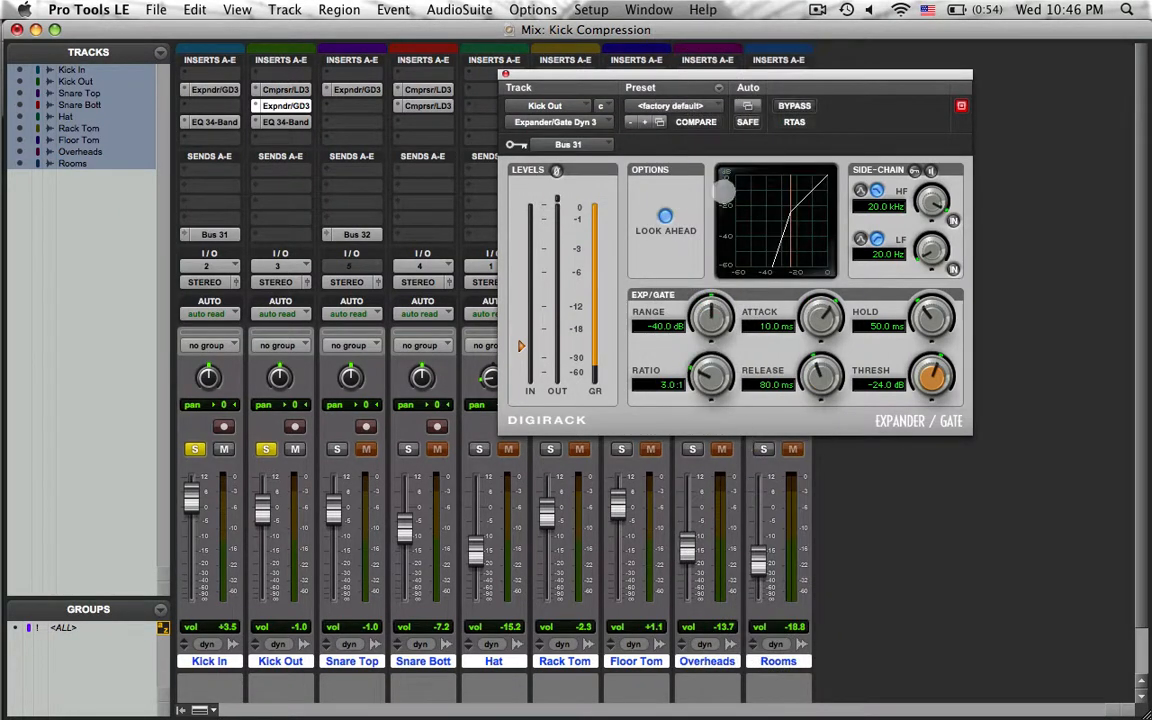
pyautogui.click(913, 171)
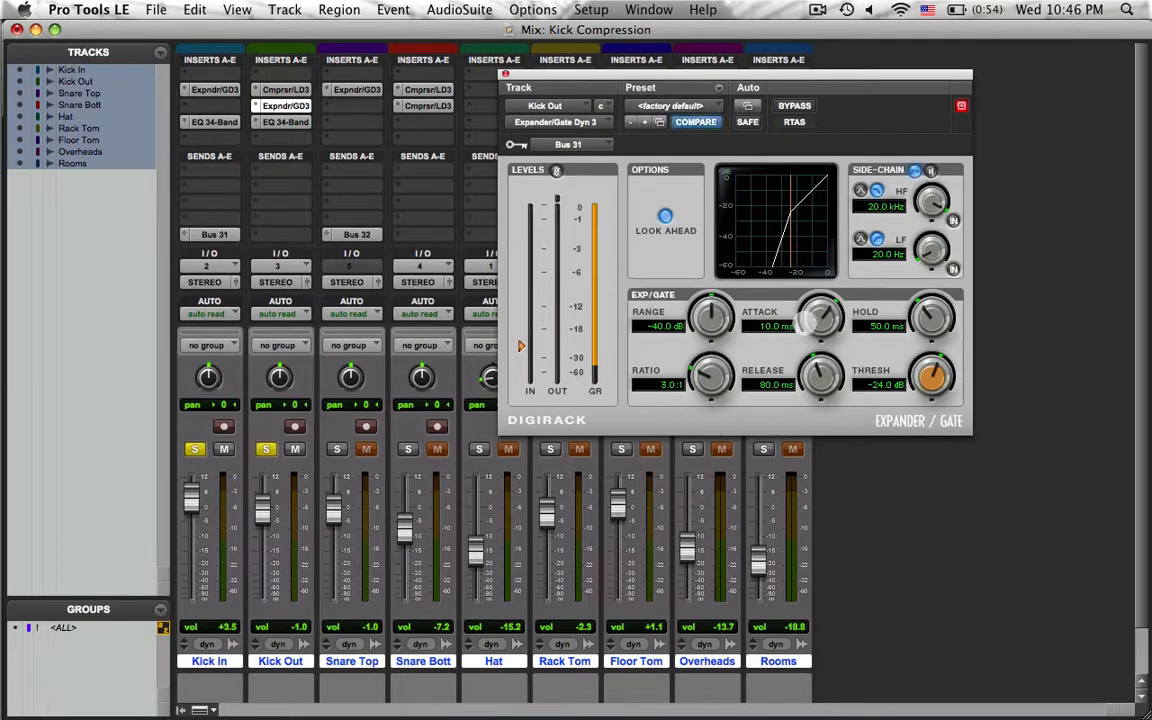
# Step: Set the Kick Out gate's attack to 10.0 us, release to 612.4 ms and range to -10.8 dB, comparing it against bypass
pyautogui.moveTo(820, 316); pyautogui.dragTo(800, 569)
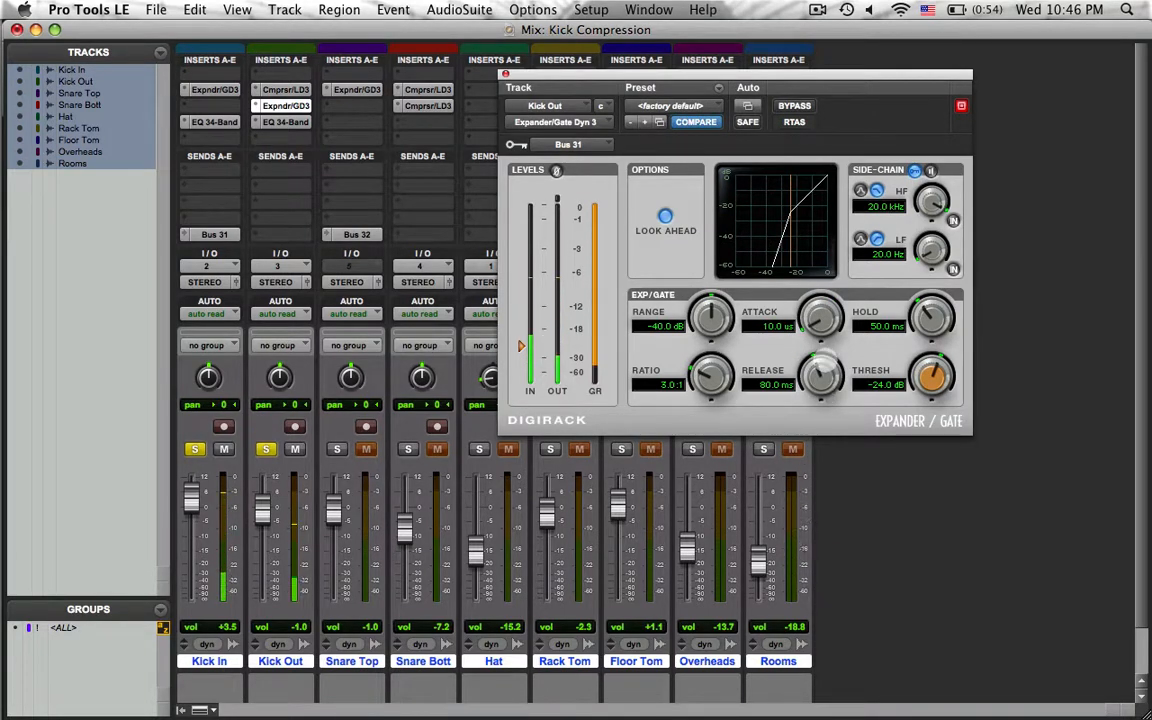
pyautogui.moveTo(824, 374); pyautogui.dragTo(705, 242)
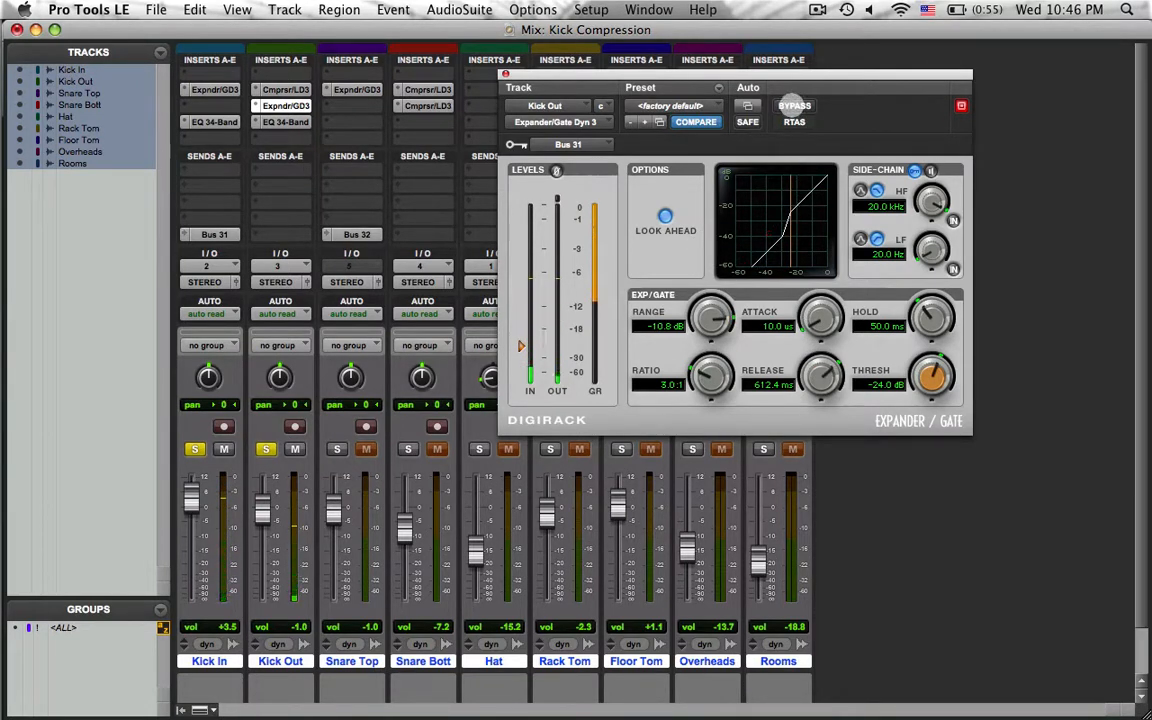
pyautogui.click(793, 105)
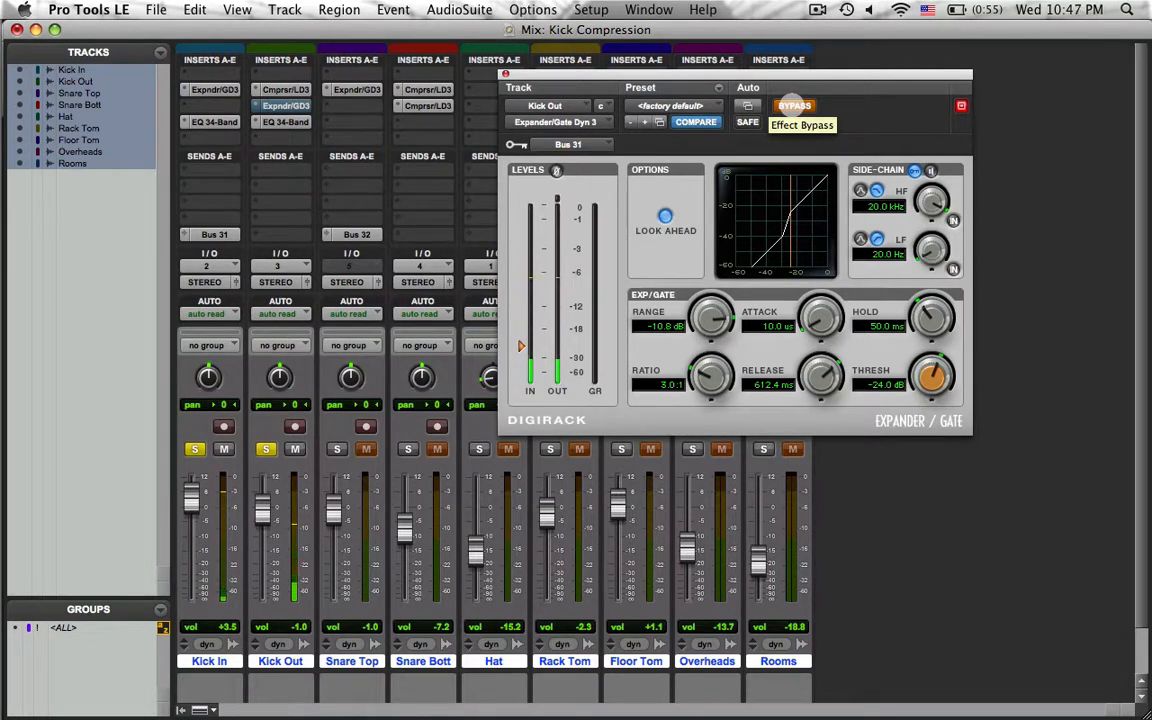
pyautogui.click(793, 106)
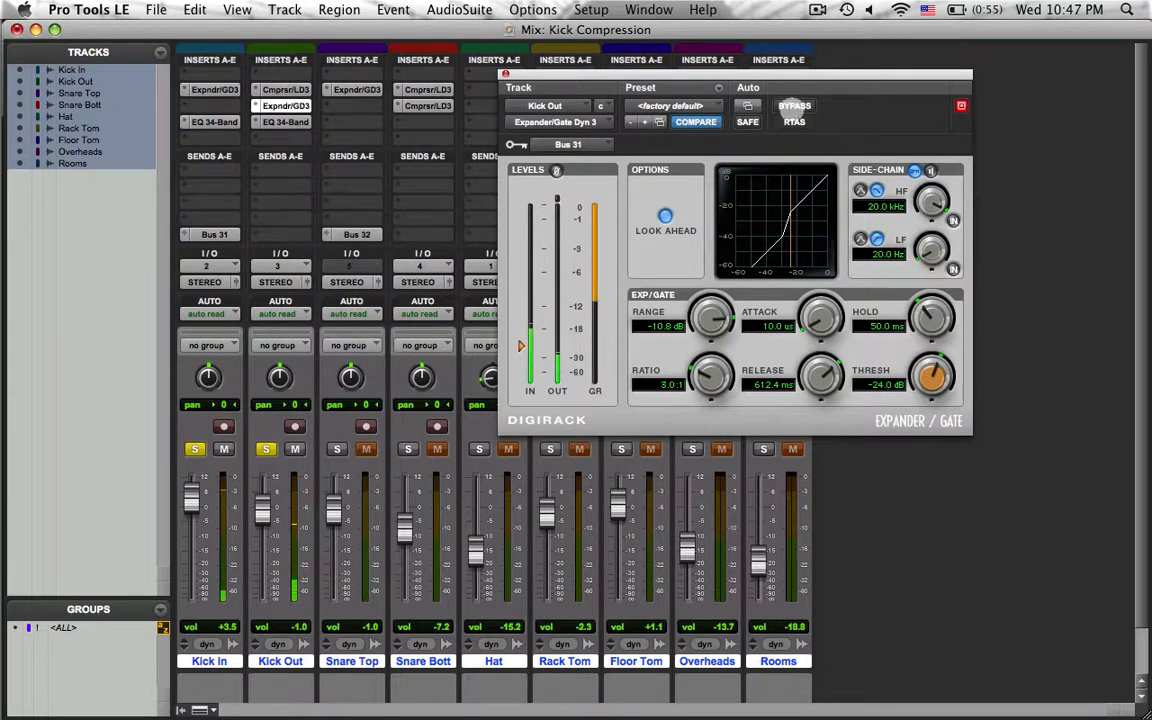
# Step: Set the Kick Out gate's hold to 104.2 ms and its release to 723.6 ms
pyautogui.moveTo(813, 380); pyautogui.dragTo(812, 374)
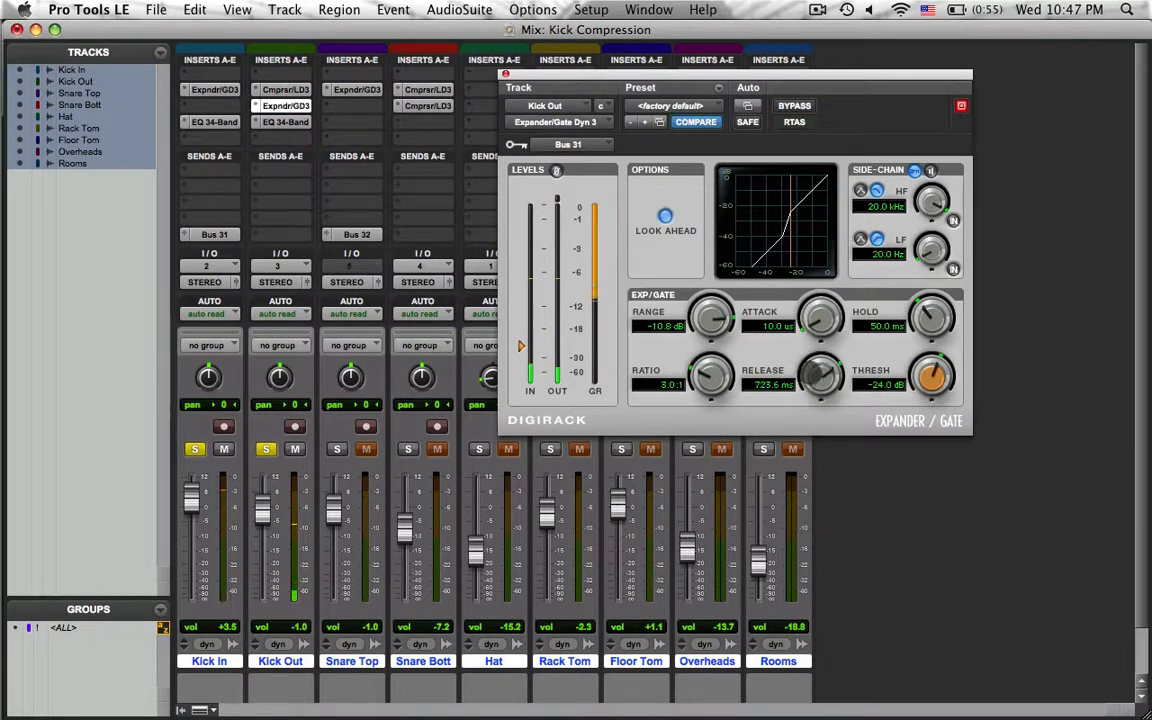
pyautogui.moveTo(933, 317); pyautogui.dragTo(931, 299)
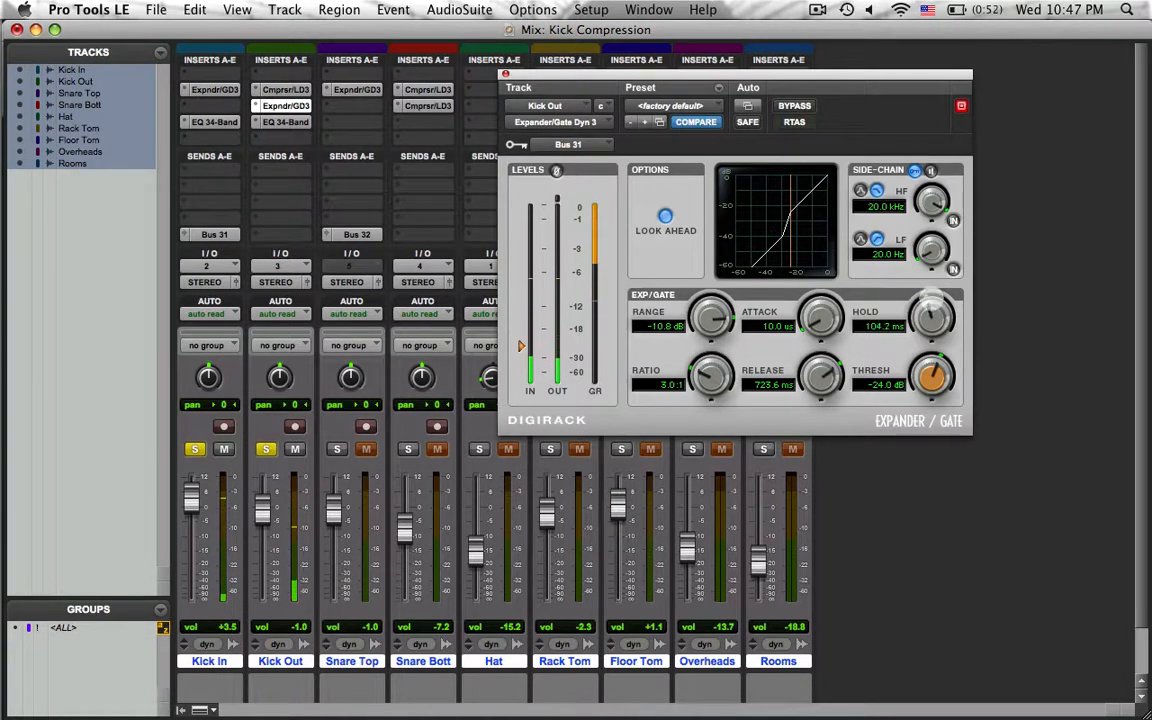
pyautogui.moveTo(824, 380); pyautogui.dragTo(824, 375)
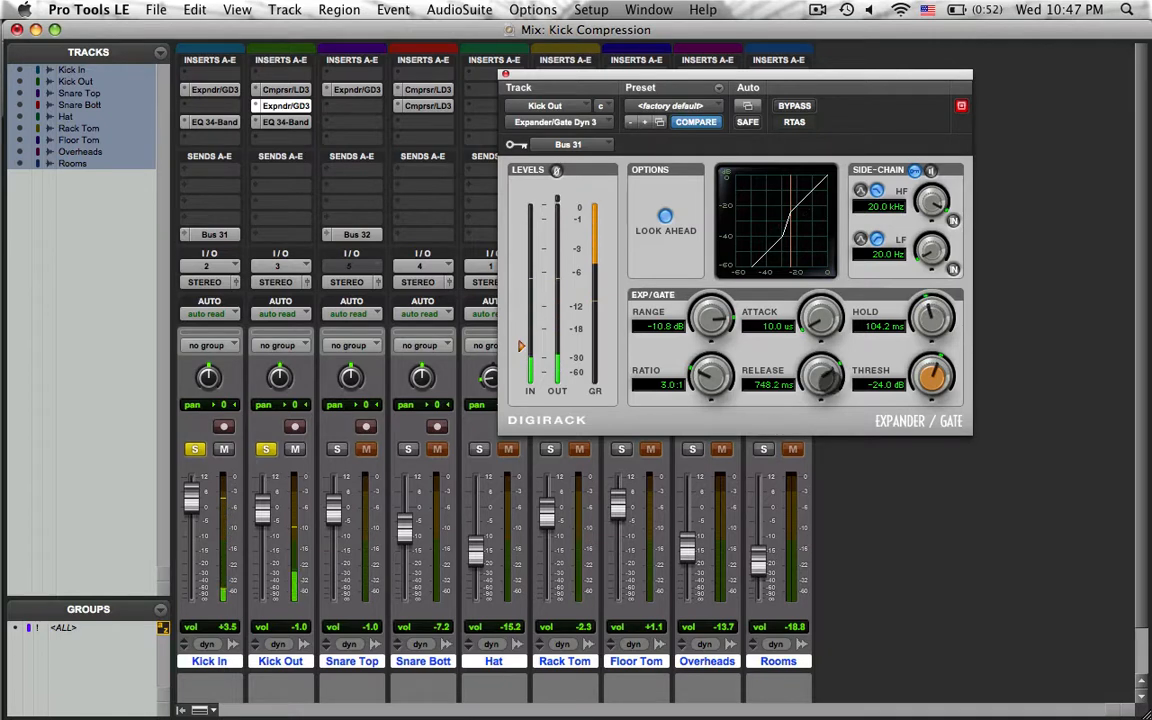
# Step: Unsolo both kick tracks and raise their faders, Kick Out to -0.3 dB and Kick In to +4.2 dB
pyautogui.click(266, 449)
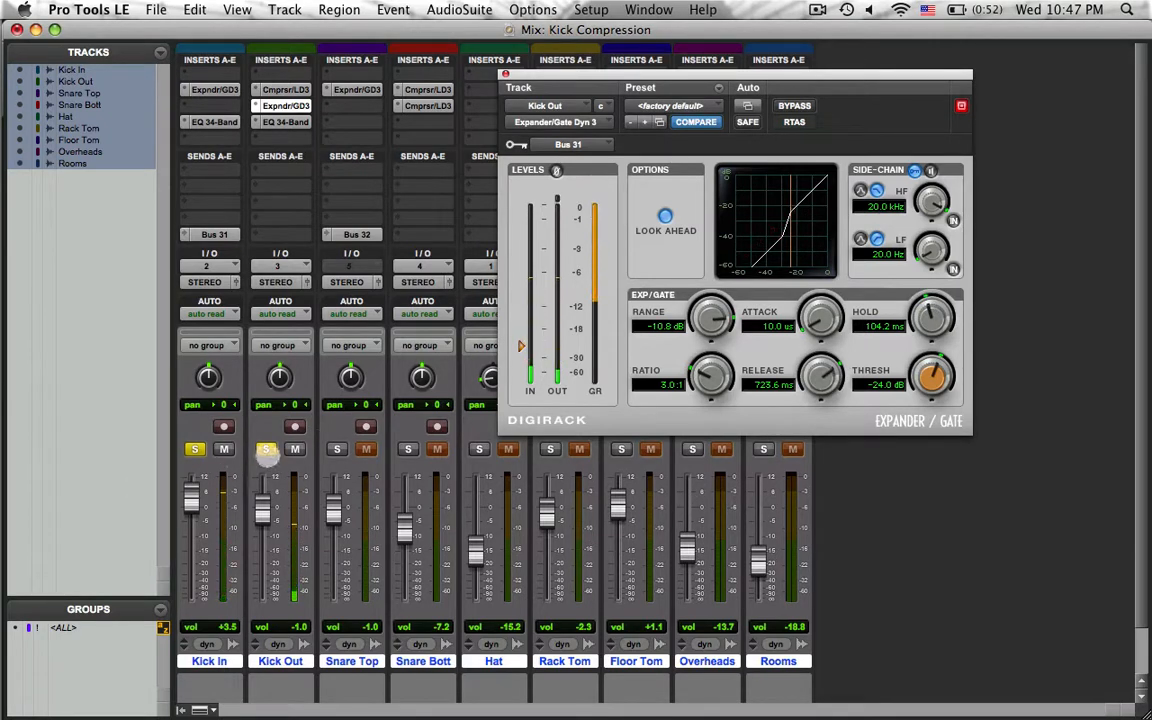
pyautogui.click(195, 449)
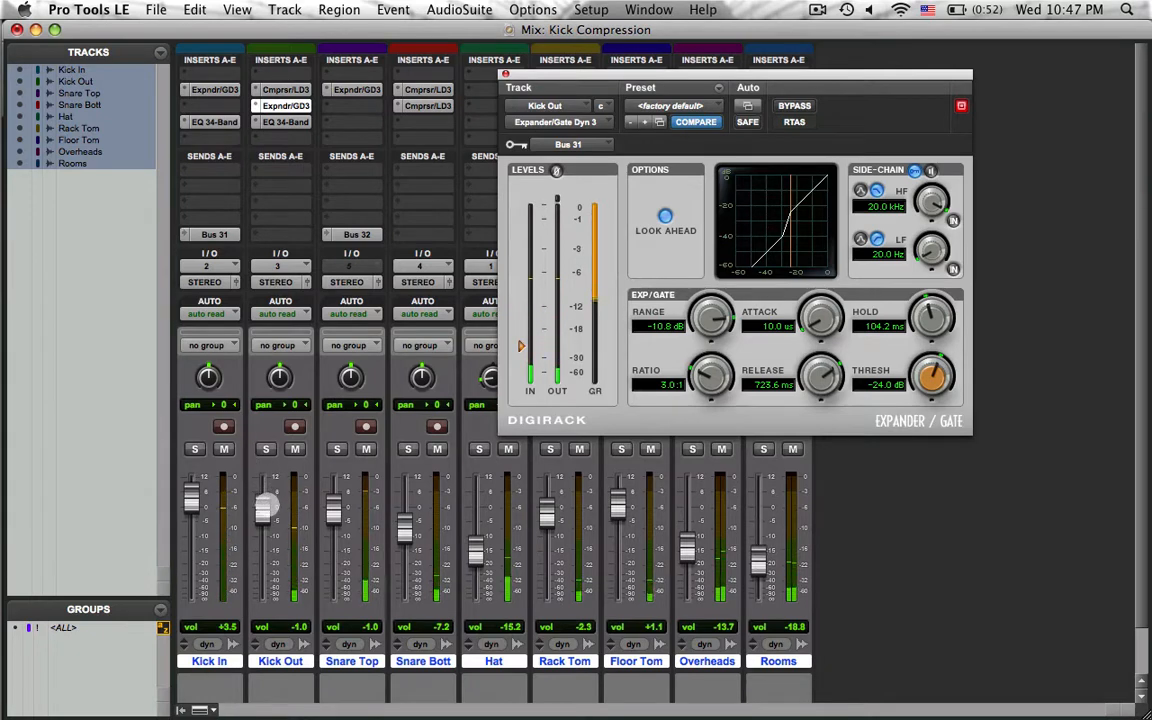
pyautogui.moveTo(266, 508); pyautogui.dragTo(264, 506)
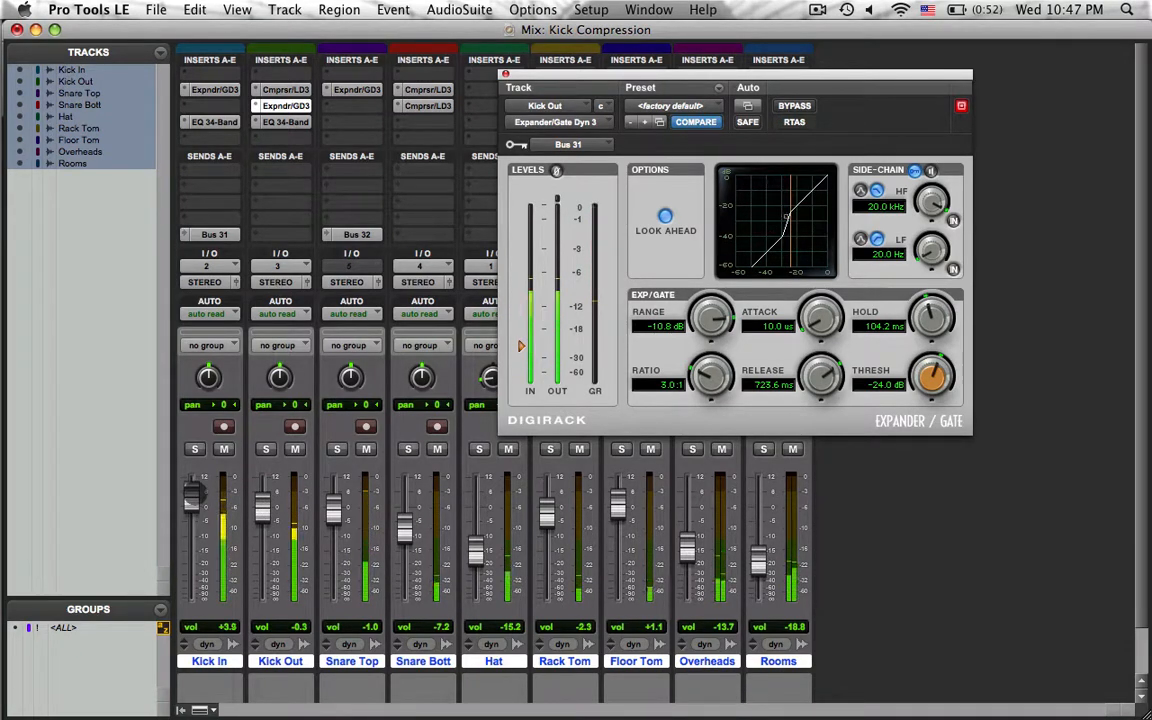
pyautogui.moveTo(192, 490); pyautogui.dragTo(194, 486)
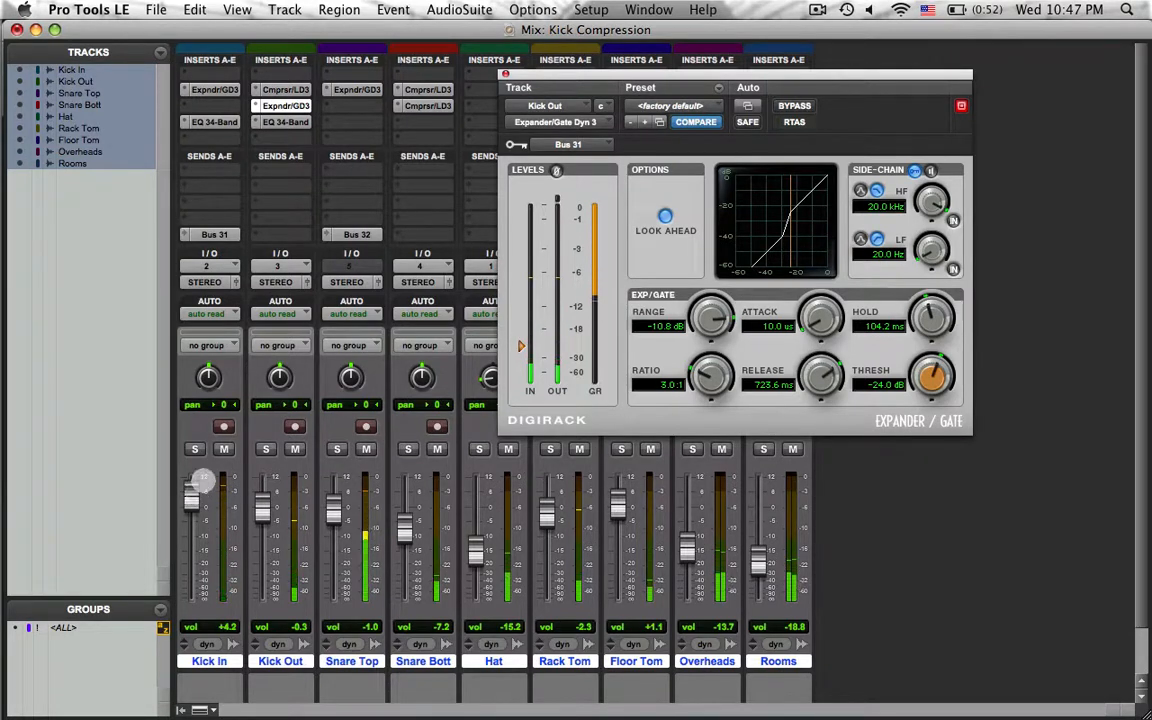
# Step: Close the gate window and compare the full mix with the Kick Out gate and both kick EQs bypassed and re-enabled
pyautogui.click(285, 105)
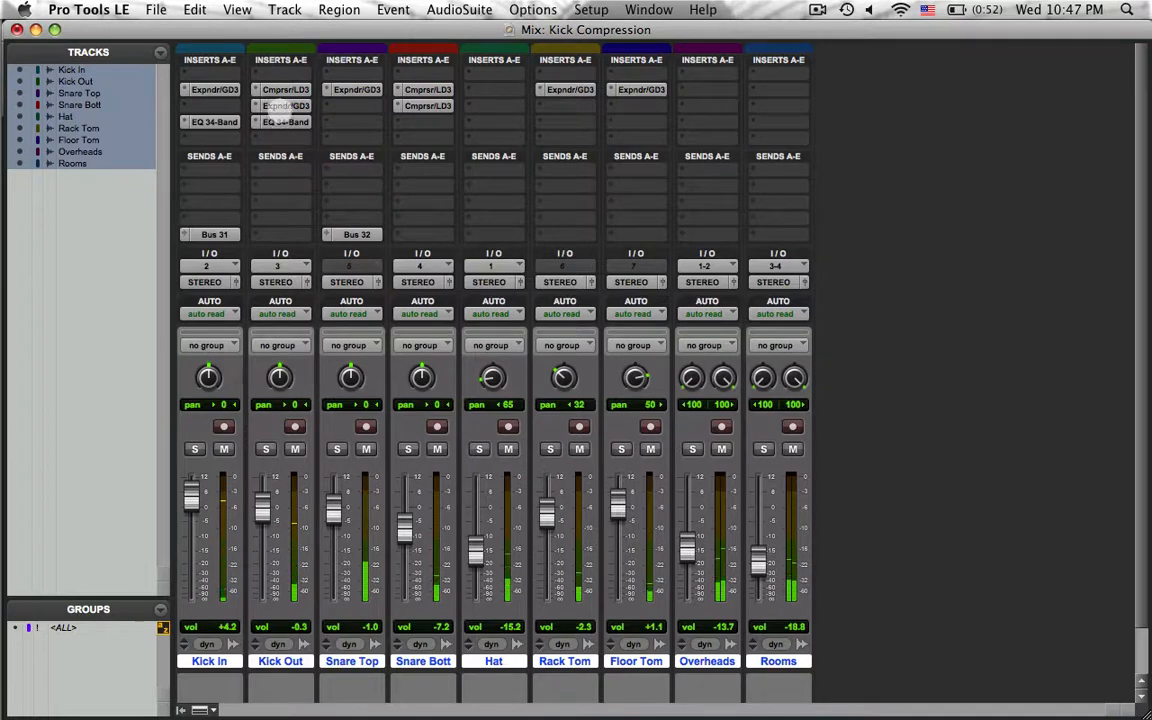
pyautogui.keyDown('super'); pyautogui.click(280, 109); pyautogui.keyUp('super')
pyautogui.keyDown('alt'); pyautogui.keyDown('super'); pyautogui.click(283, 120); pyautogui.keyUp('super'); pyautogui.keyUp('alt')
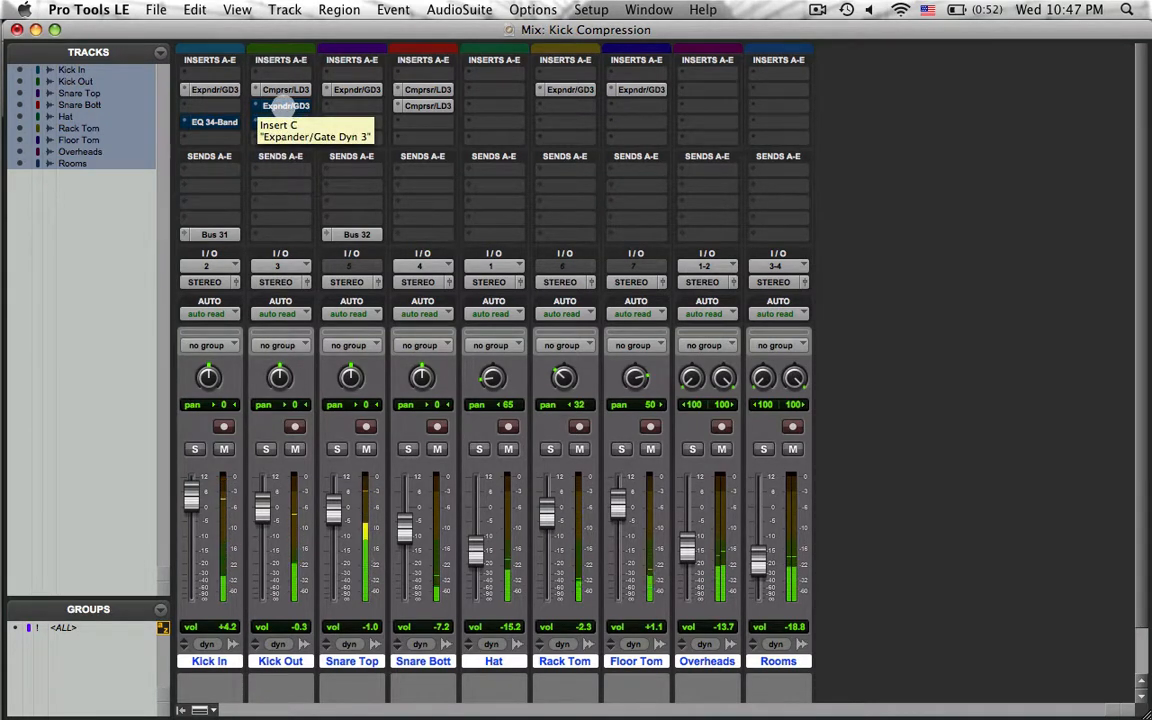
pyautogui.keyDown('super'); pyautogui.click(284, 107); pyautogui.keyUp('super')
pyautogui.keyDown('alt'); pyautogui.keyDown('super'); pyautogui.click(284, 120); pyautogui.keyUp('super'); pyautogui.keyUp('alt')
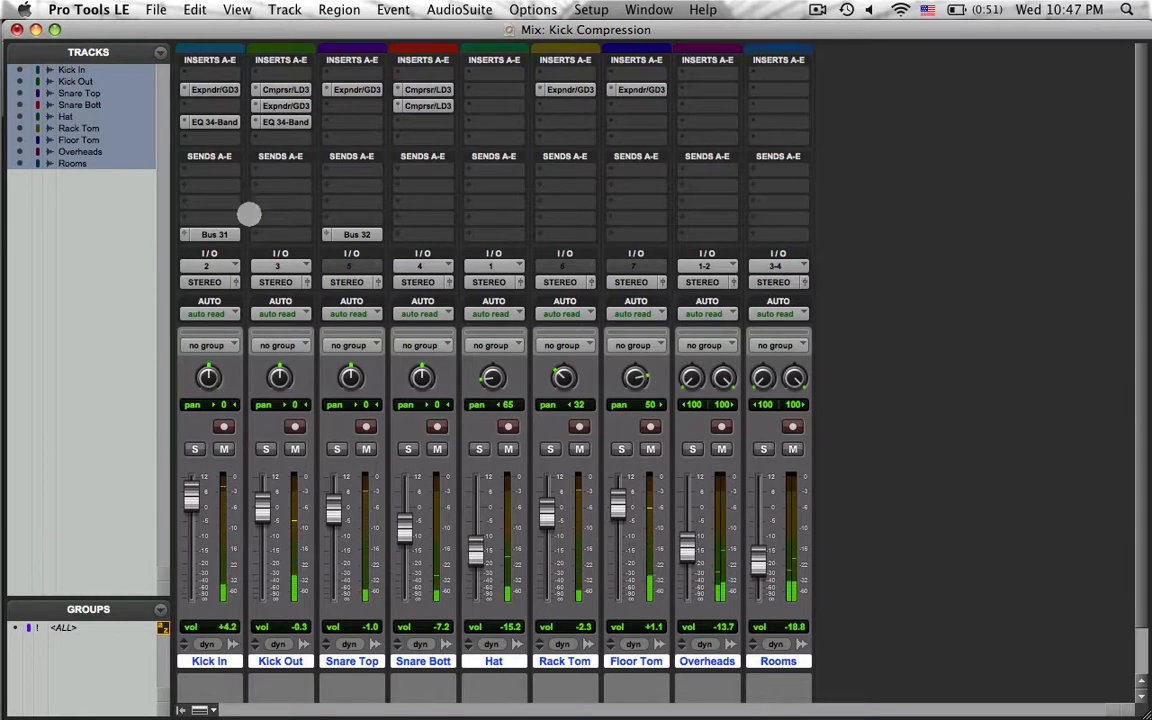
# Step: Open the Kick In EQ and enable its HMF band with a 3.8 dB boost at 4.80 kHz and a Q of 2.04
pyautogui.click(214, 121)
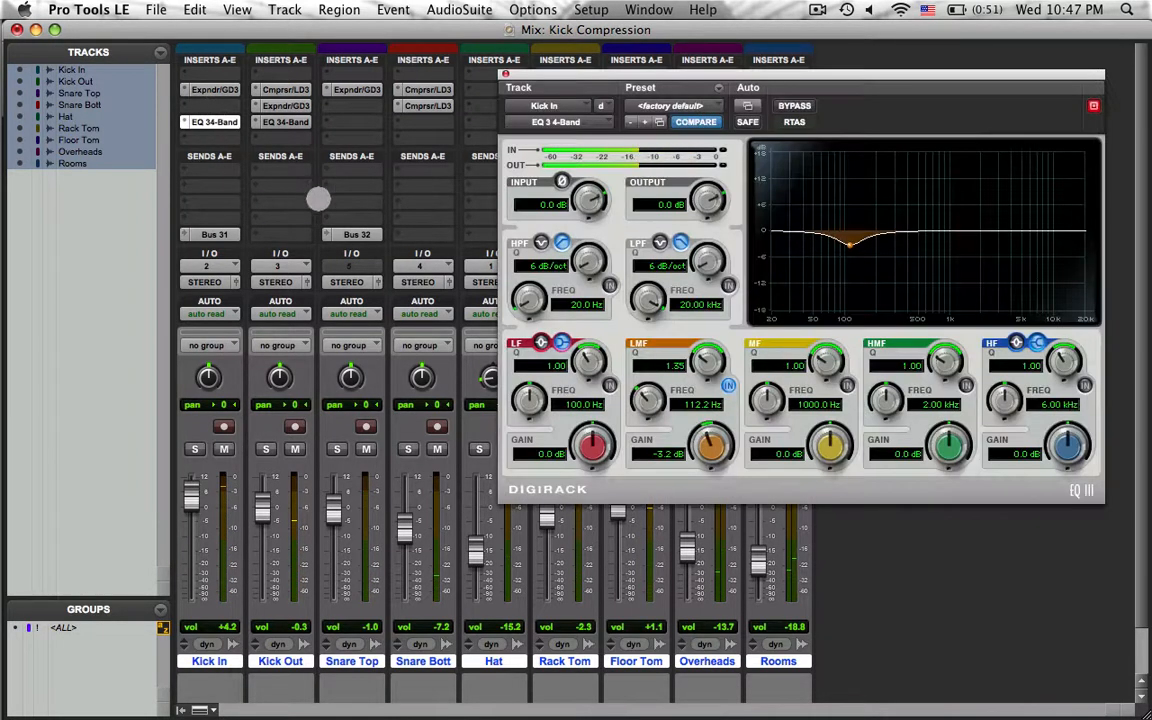
pyautogui.moveTo(822, 76); pyautogui.dragTo(675, 89)
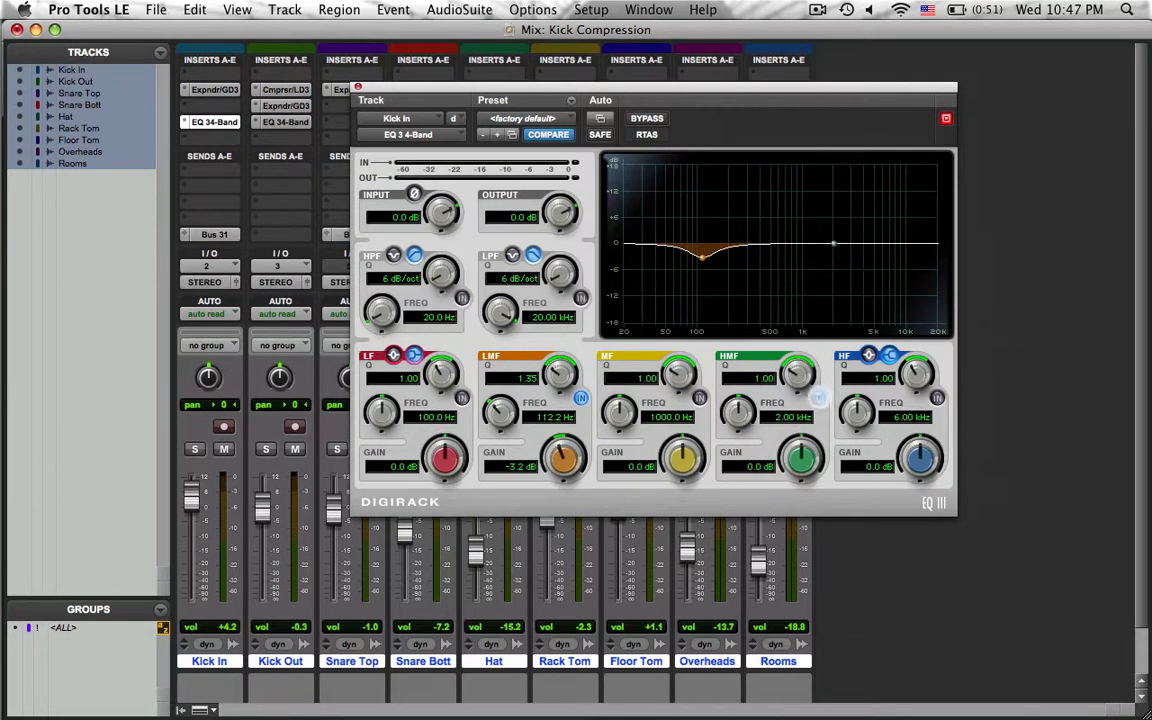
pyautogui.moveTo(800, 458); pyautogui.dragTo(799, 441)
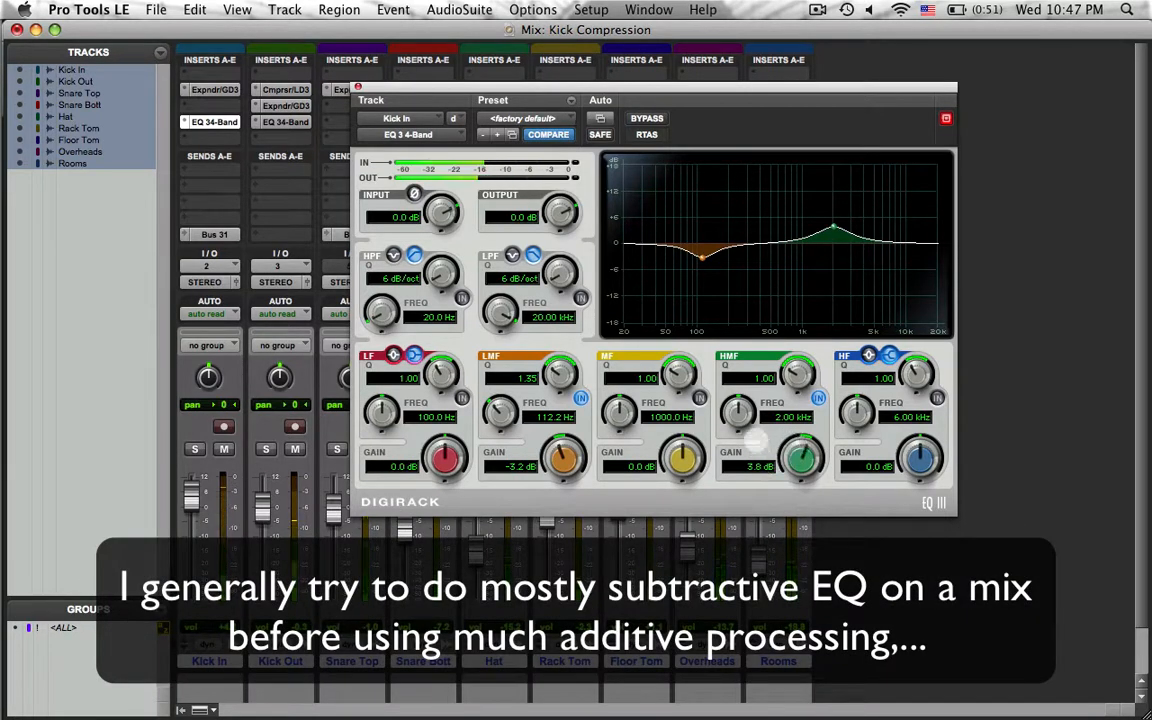
pyautogui.moveTo(741, 411); pyautogui.dragTo(735, 375)
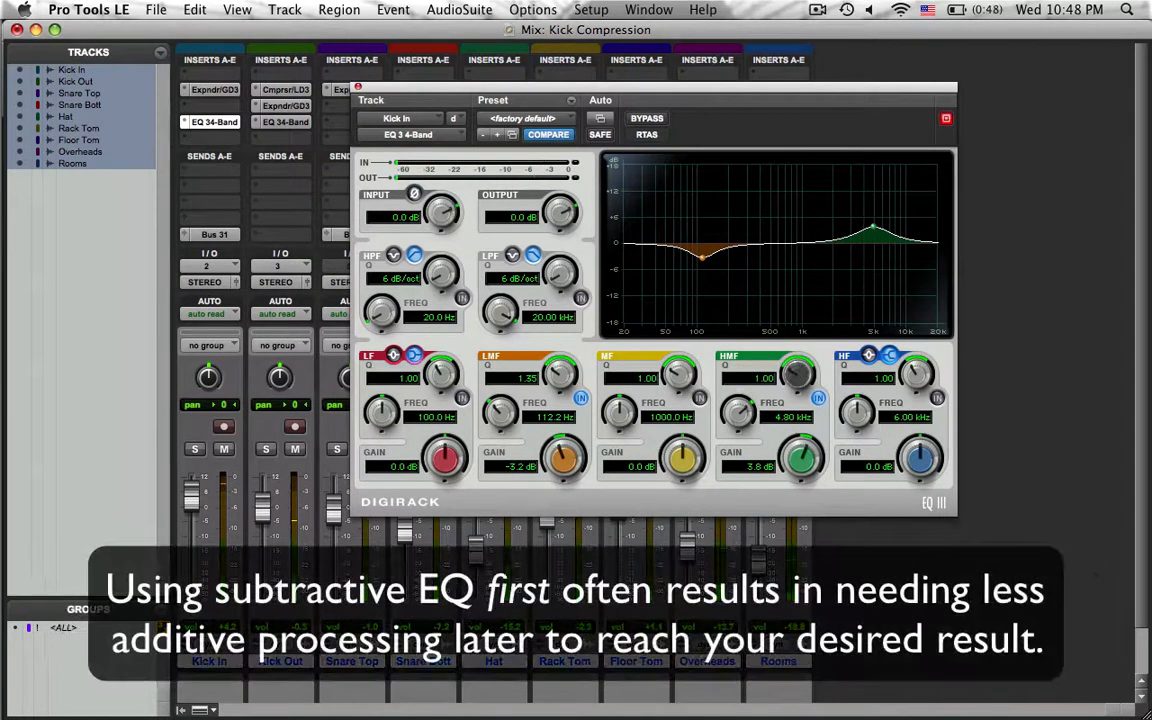
pyautogui.moveTo(797, 375); pyautogui.dragTo(792, 348)
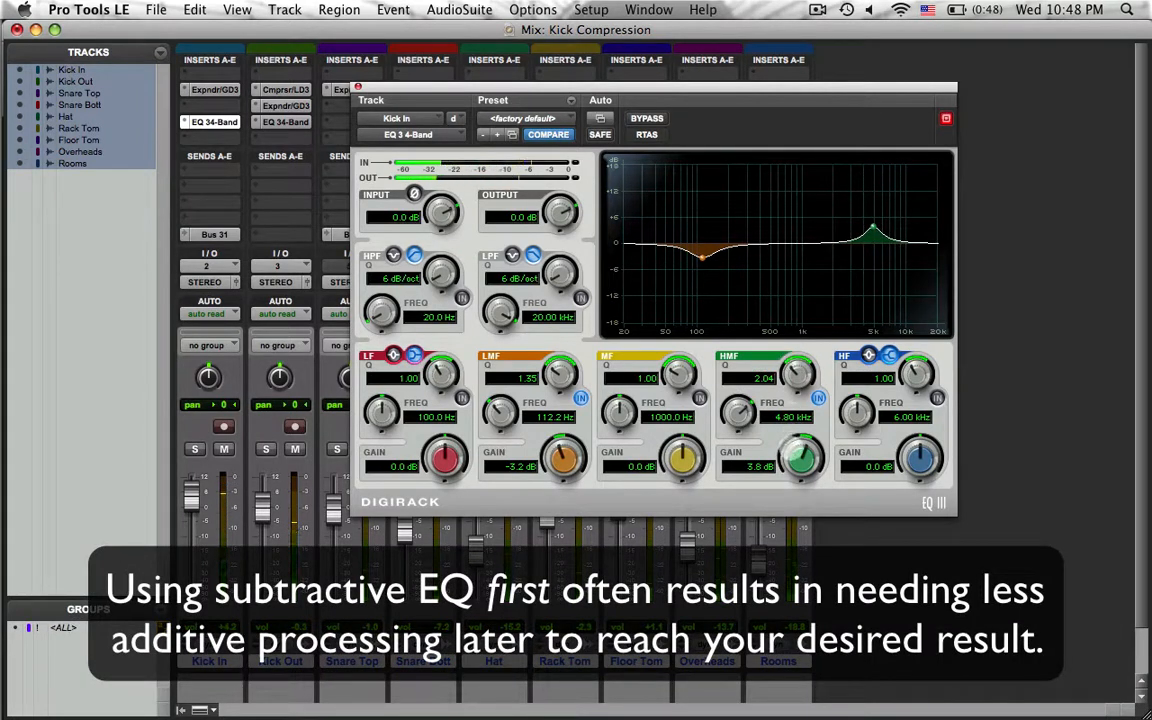
# Step: Audition the Kick In EQ's HMF boost up to 12.2 dB, and settle on 4.0 dB gain with a Q of 0.98
pyautogui.moveTo(791, 448); pyautogui.dragTo(785, 404)
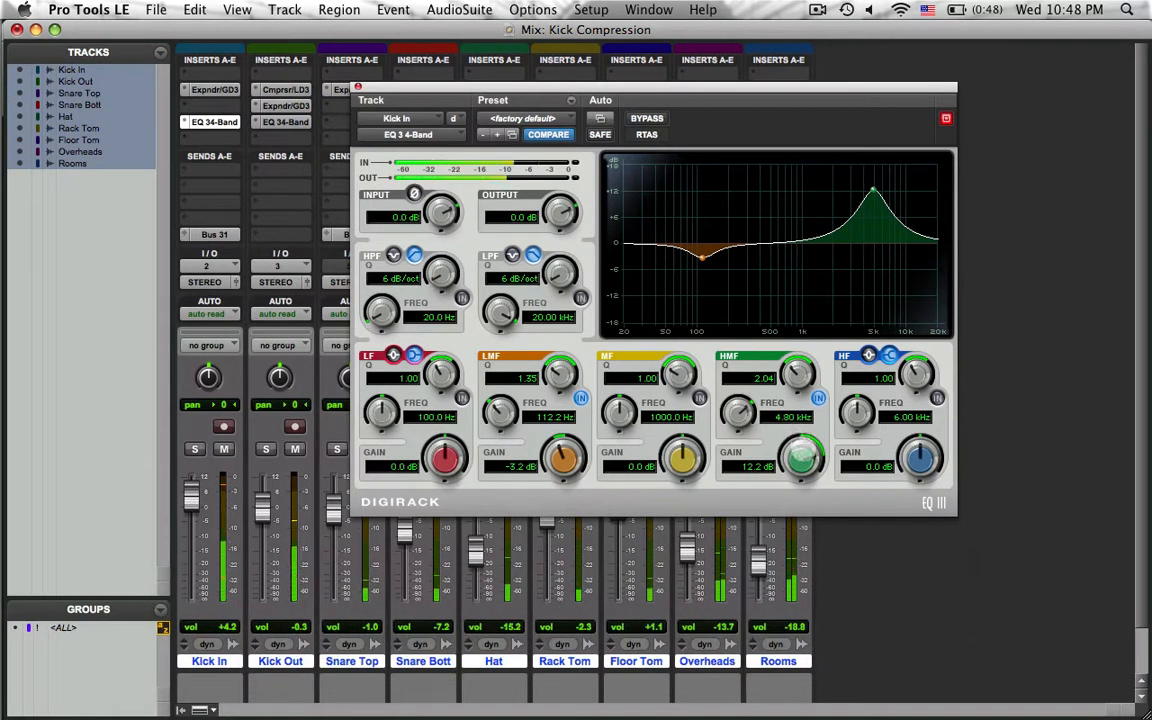
pyautogui.moveTo(785, 404); pyautogui.dragTo(810, 489)
pyautogui.moveTo(797, 374)
pyautogui.mouseDown()
pyautogui.moveTo(806, 398)
pyautogui.moveTo(797, 372)
pyautogui.mouseUp()
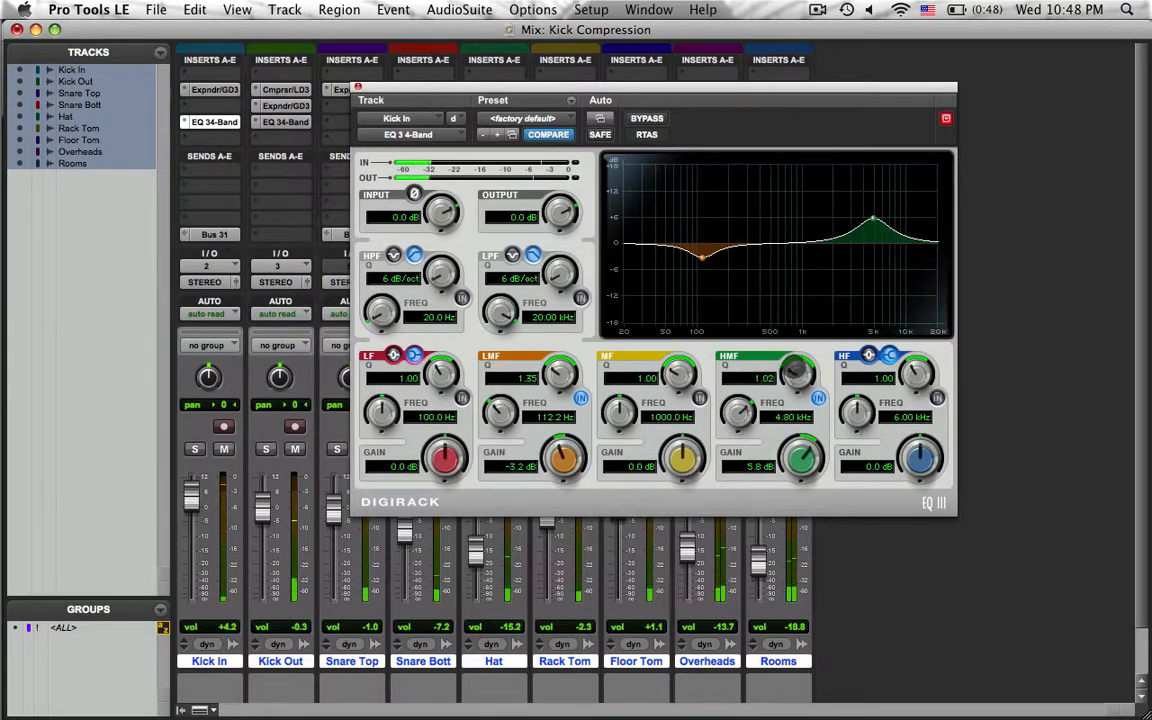
pyautogui.moveTo(801, 459); pyautogui.dragTo(801, 470)
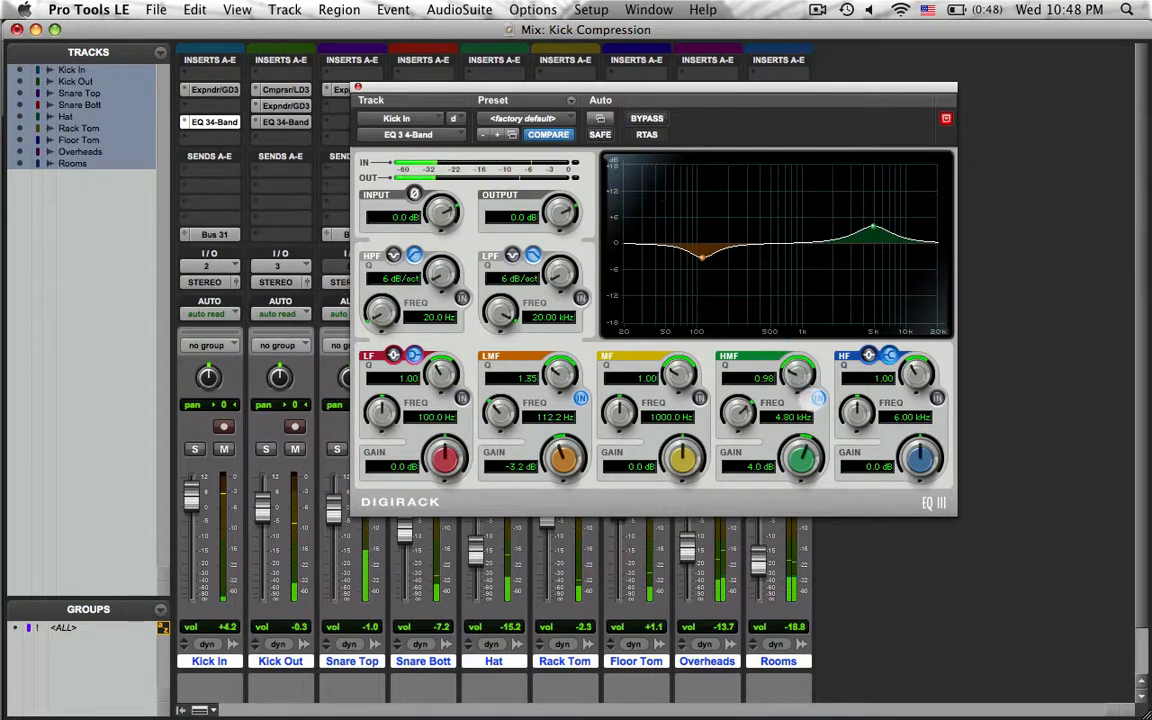
# Step: Compare the Kick In sound with the HMF band off and on, and raise that band's gain to 5.0 dB
pyautogui.click(818, 398)
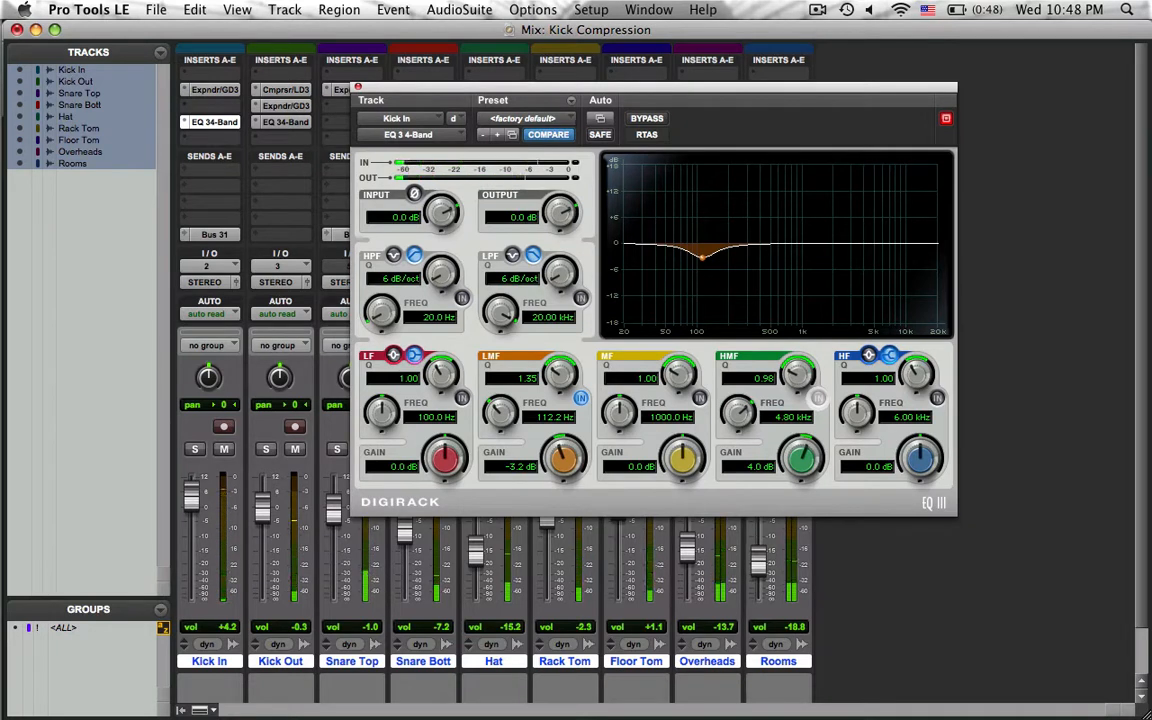
pyautogui.click(818, 398)
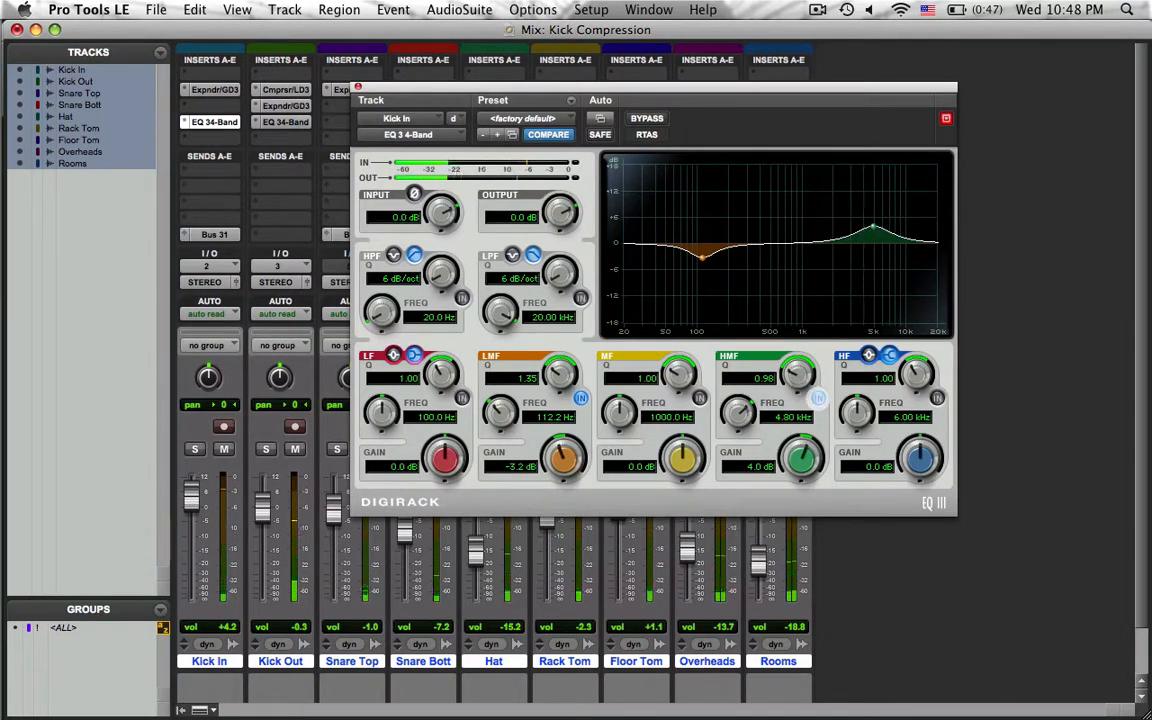
pyautogui.moveTo(802, 458); pyautogui.dragTo(802, 452)
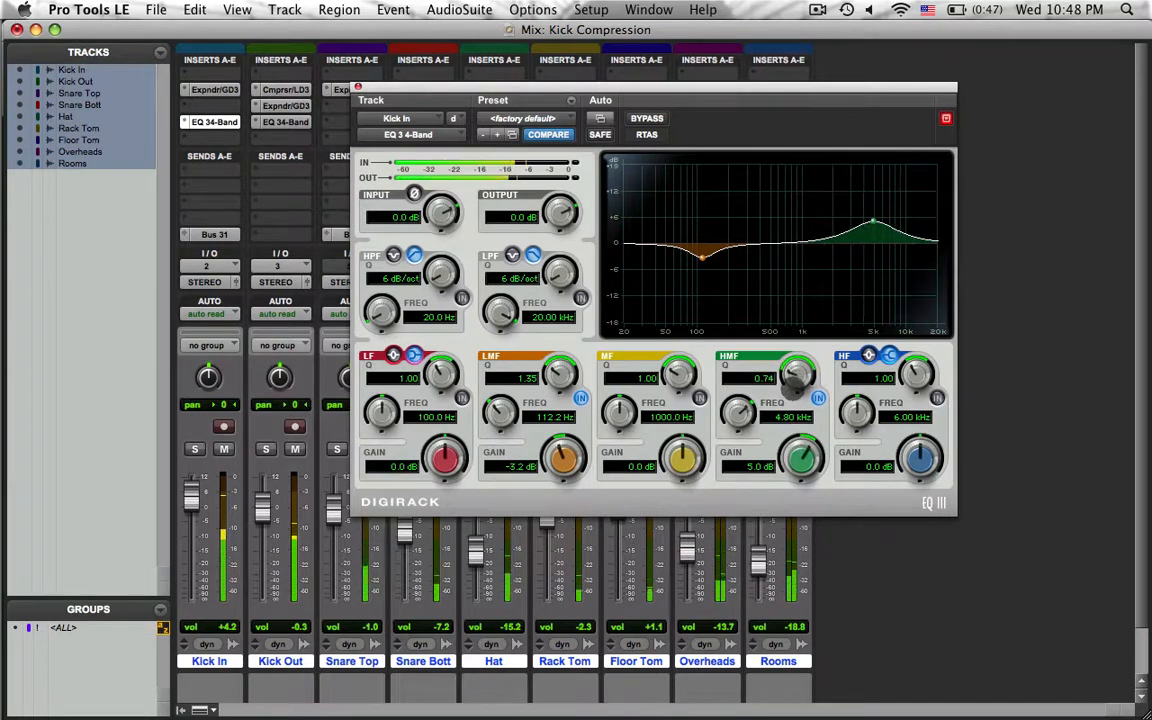
# Step: Lower the Kick In EQ's HMF gain to 3.2 dB and adjust that band's Q to 0.71
pyautogui.moveTo(796, 378); pyautogui.dragTo(793, 399)
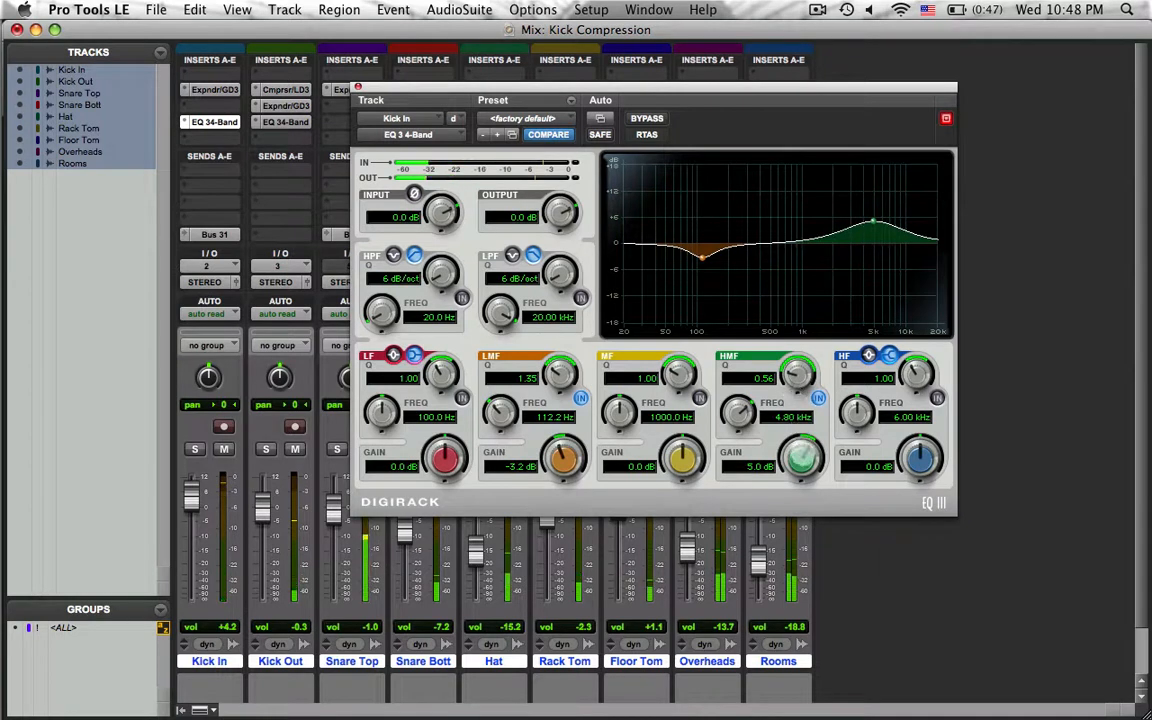
pyautogui.moveTo(802, 455); pyautogui.dragTo(802, 461)
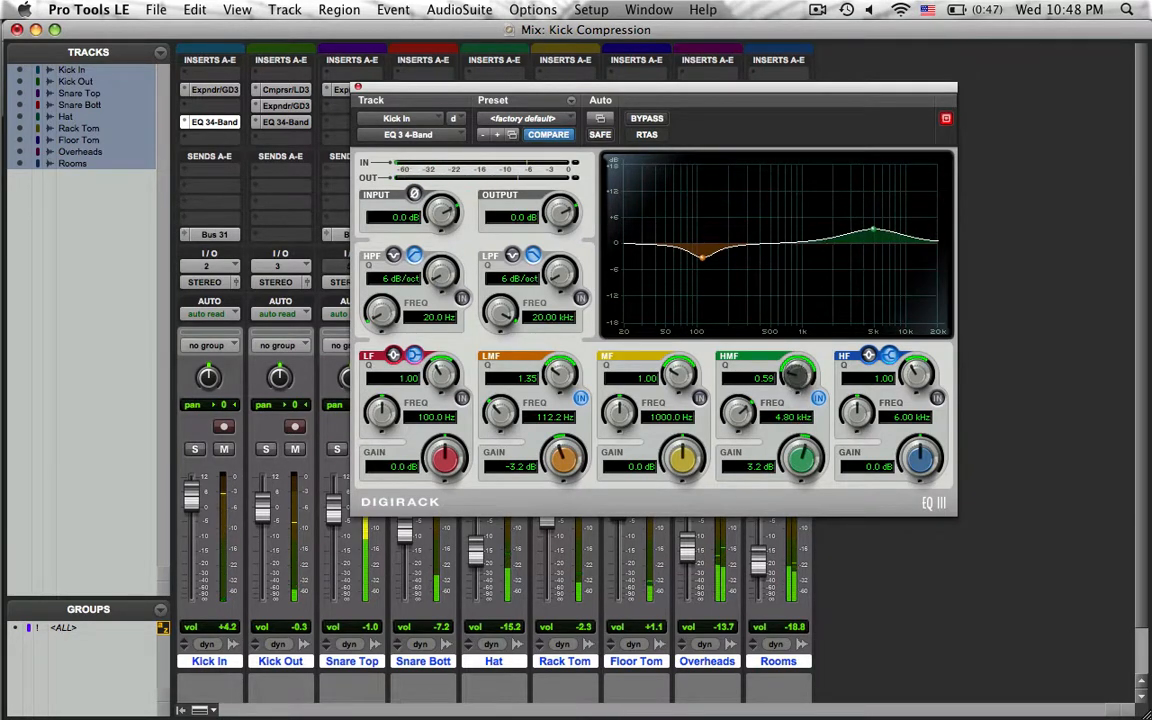
pyautogui.moveTo(796, 376); pyautogui.dragTo(797, 371)
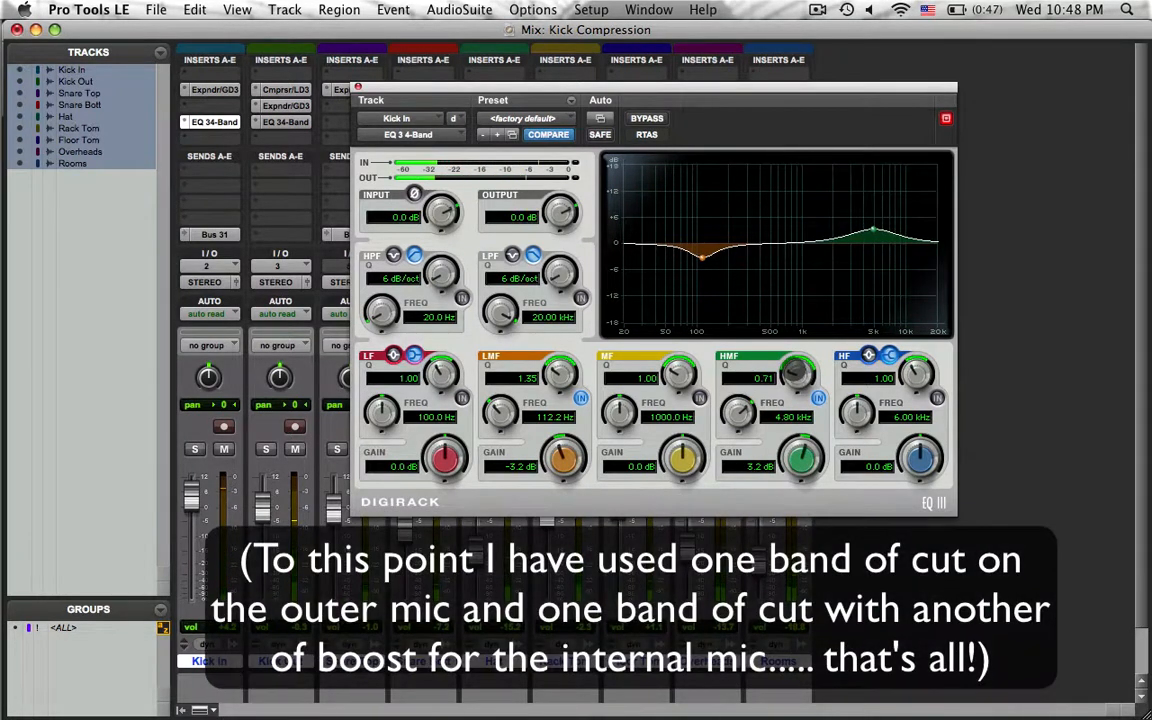
# Step: Compare the mix with the whole Kick In EQ bypassed and re-enabled, and close the EQ window
pyautogui.click(647, 118)
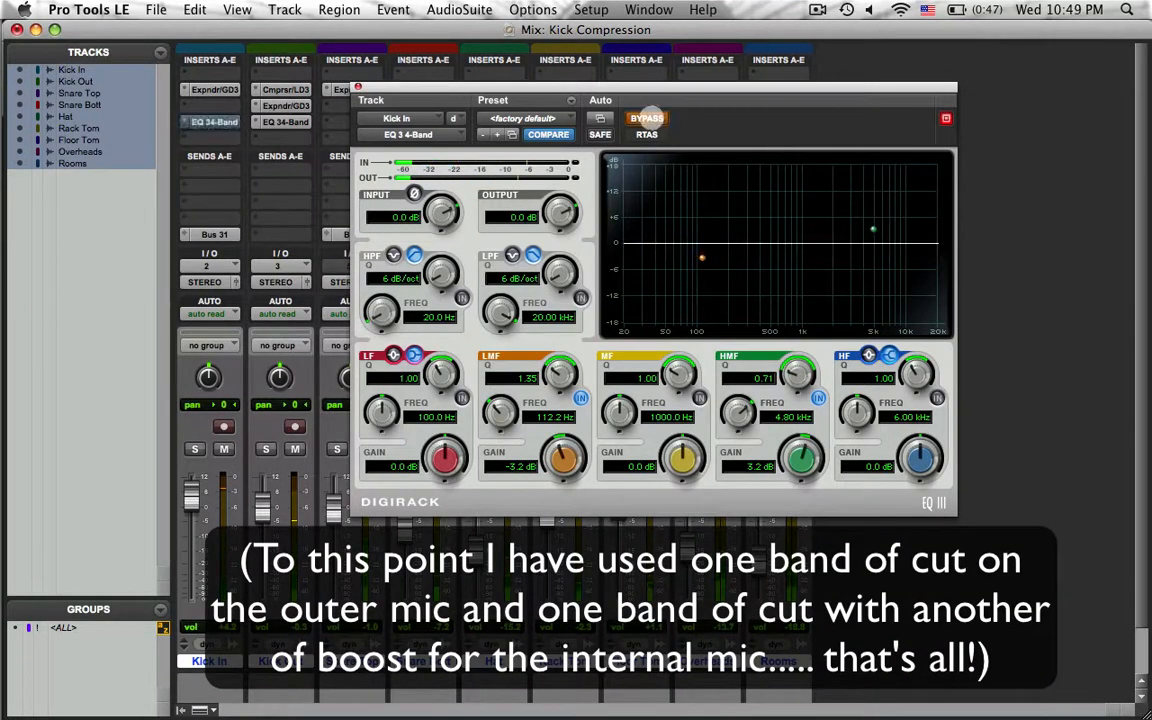
pyautogui.click(647, 118)
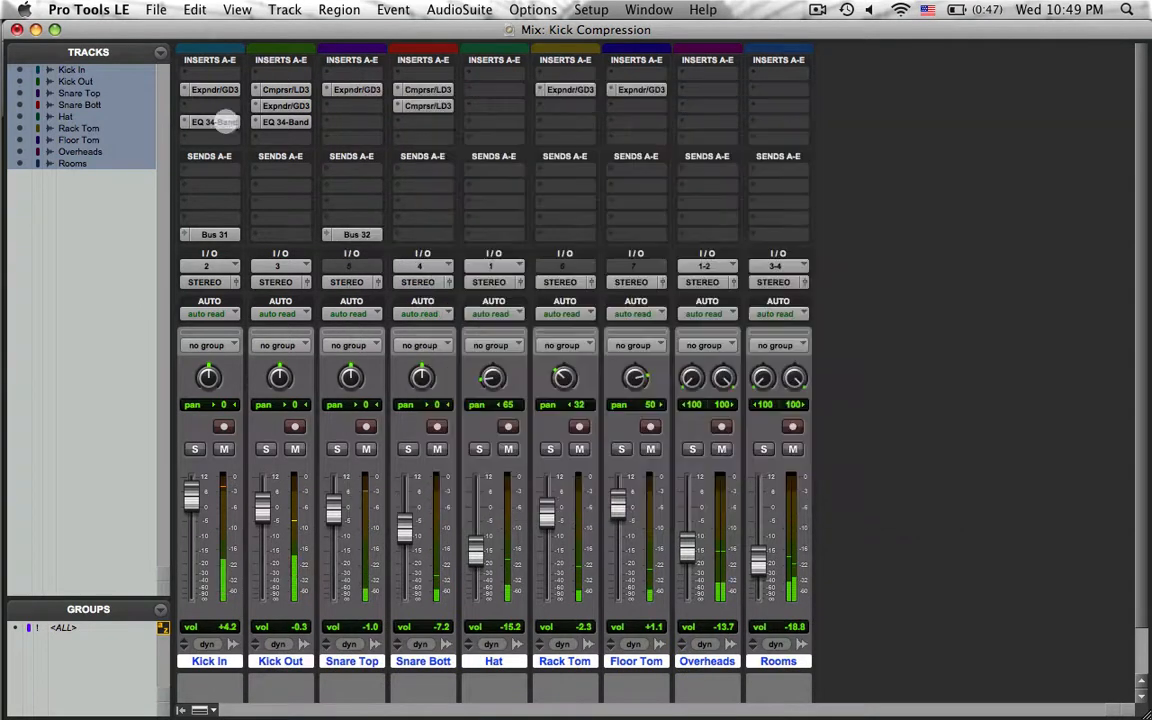
pyautogui.click(206, 120)
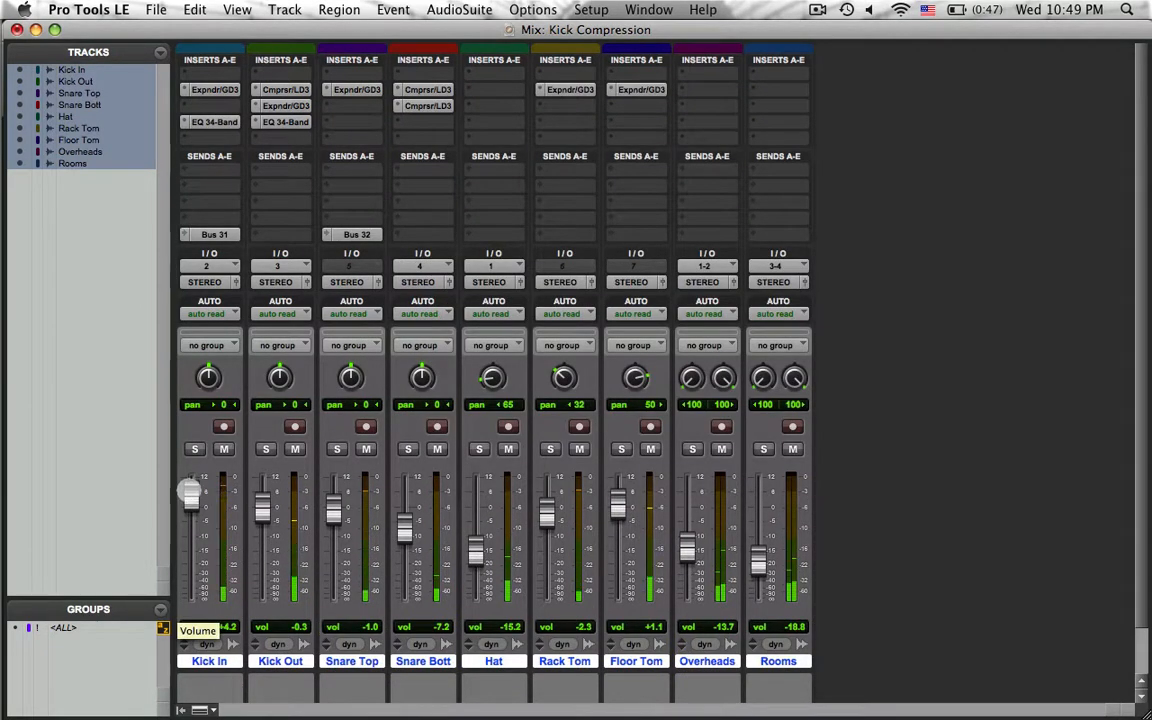
# Step: Recheck the Kick In EQ settings, close its window and raise the Kick In track's volume to +6.0 dB
pyautogui.click(210, 122)
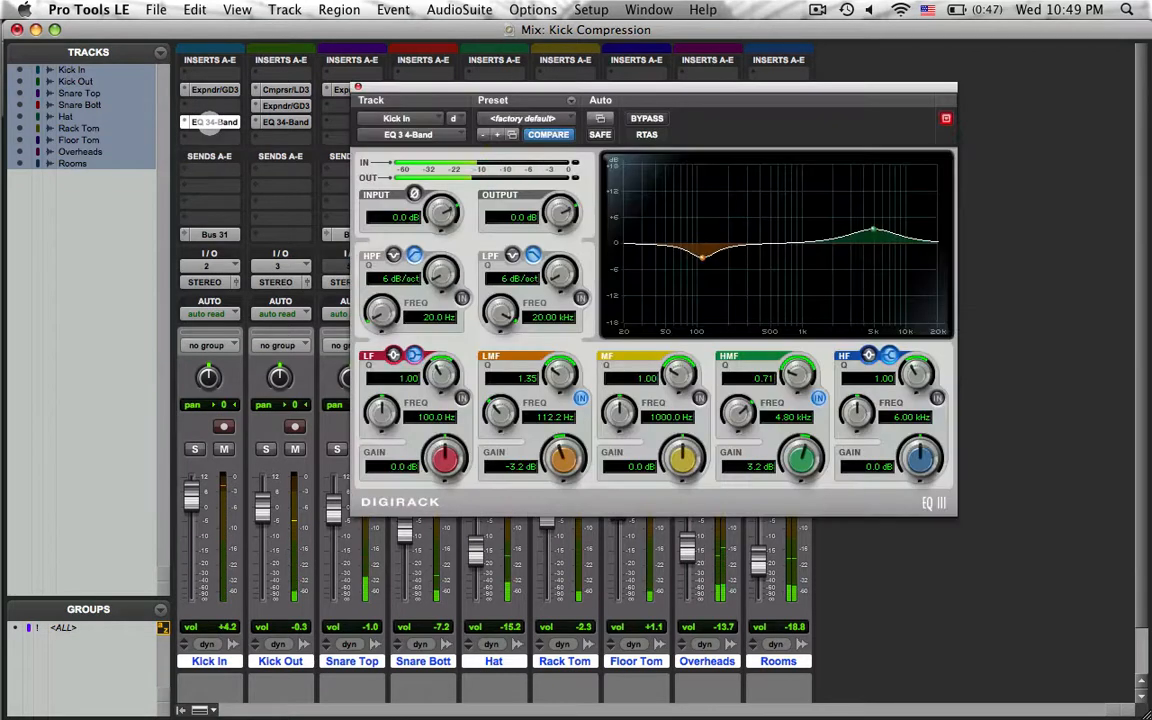
pyautogui.click(207, 121)
pyautogui.moveTo(191, 492); pyautogui.dragTo(192, 487)
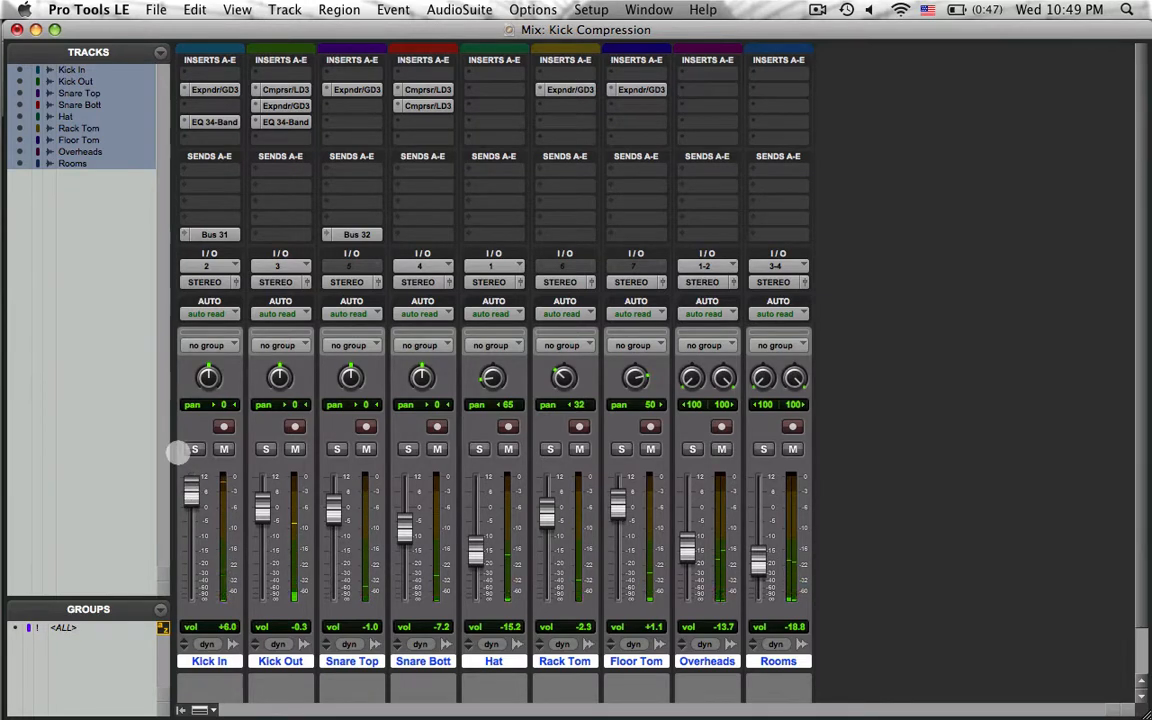